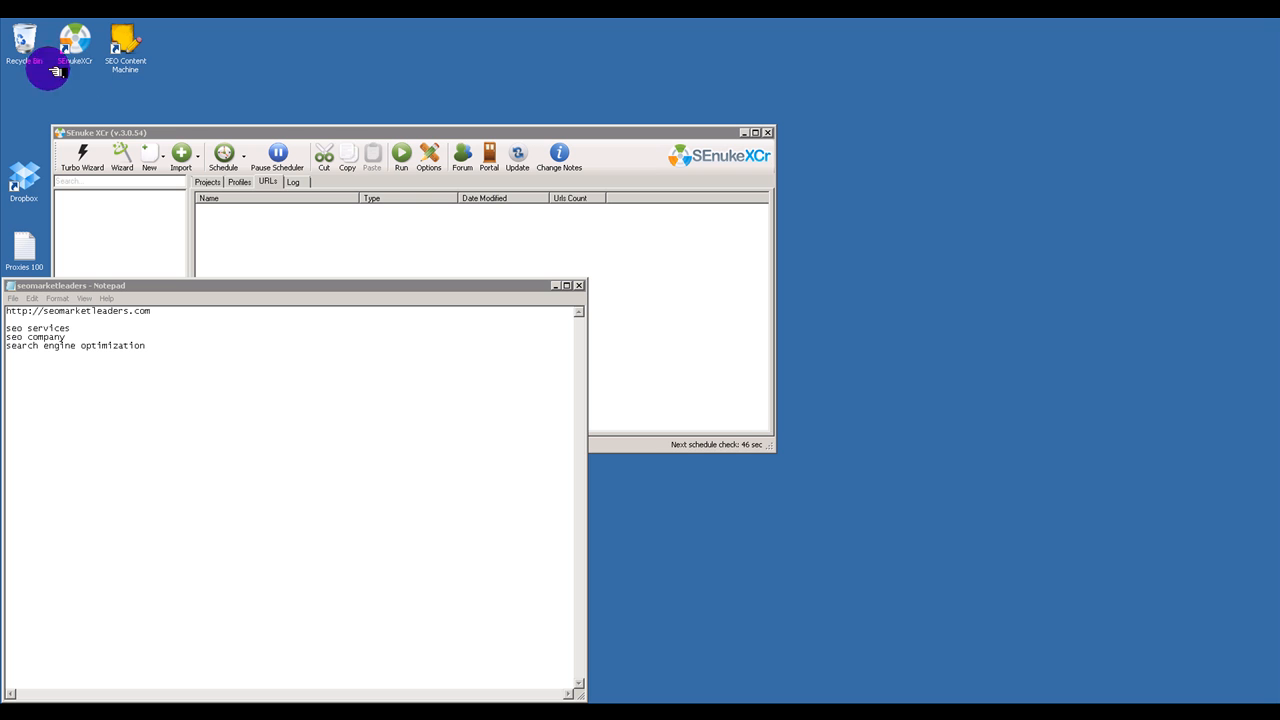
Step: Launch SEO Content Machine, log in with the remembered credentials and move its window clear of the Notepad text
double_click(133, 50)
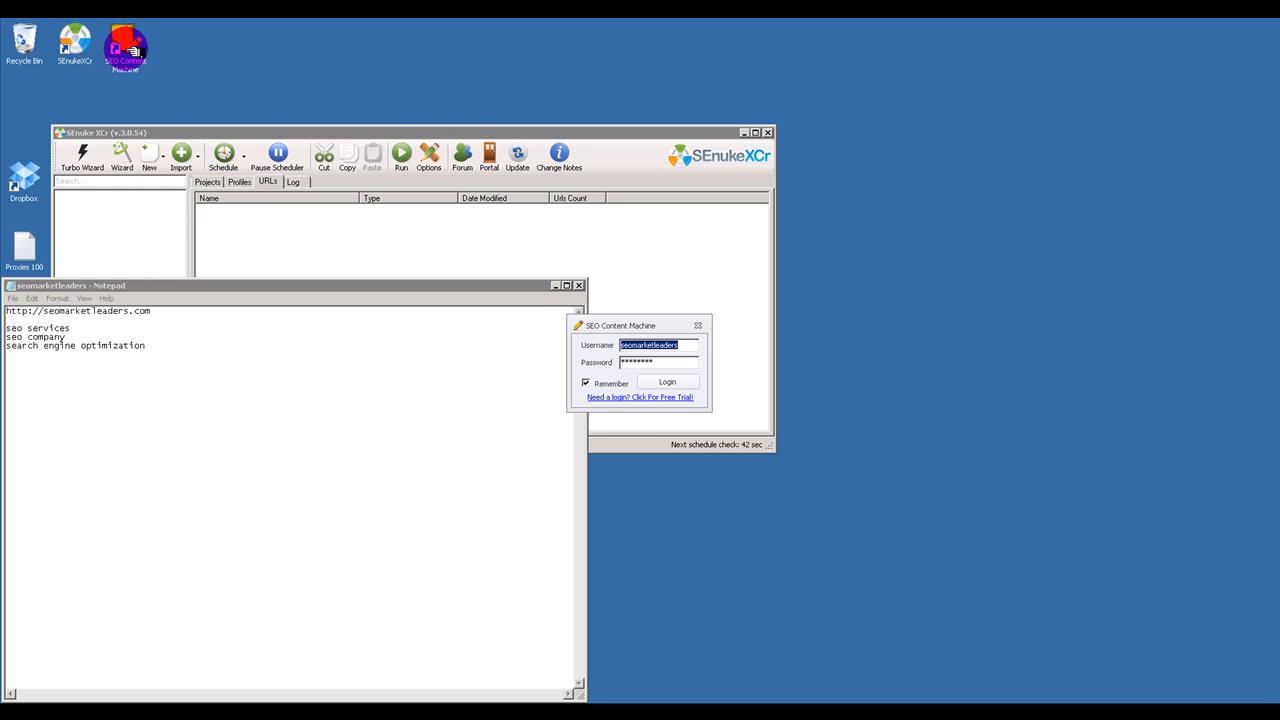
left_click(666, 381)
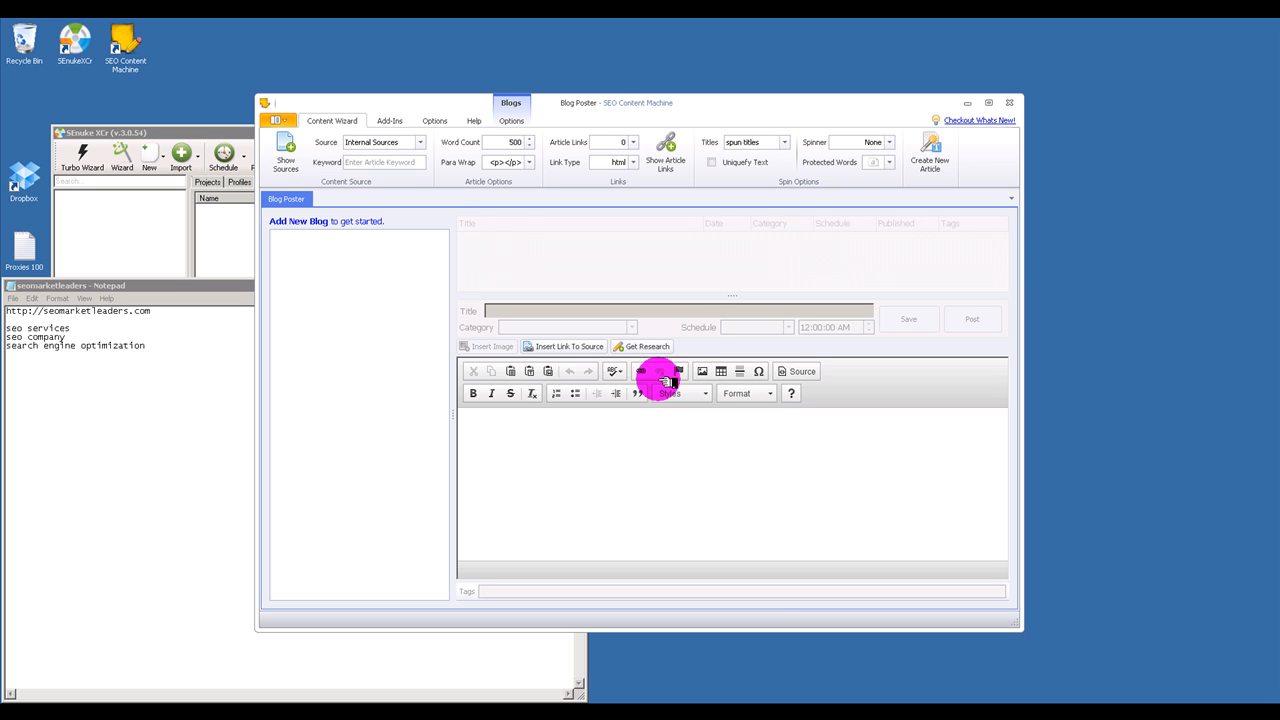
left_click_drag(645, 107, 786, 119)
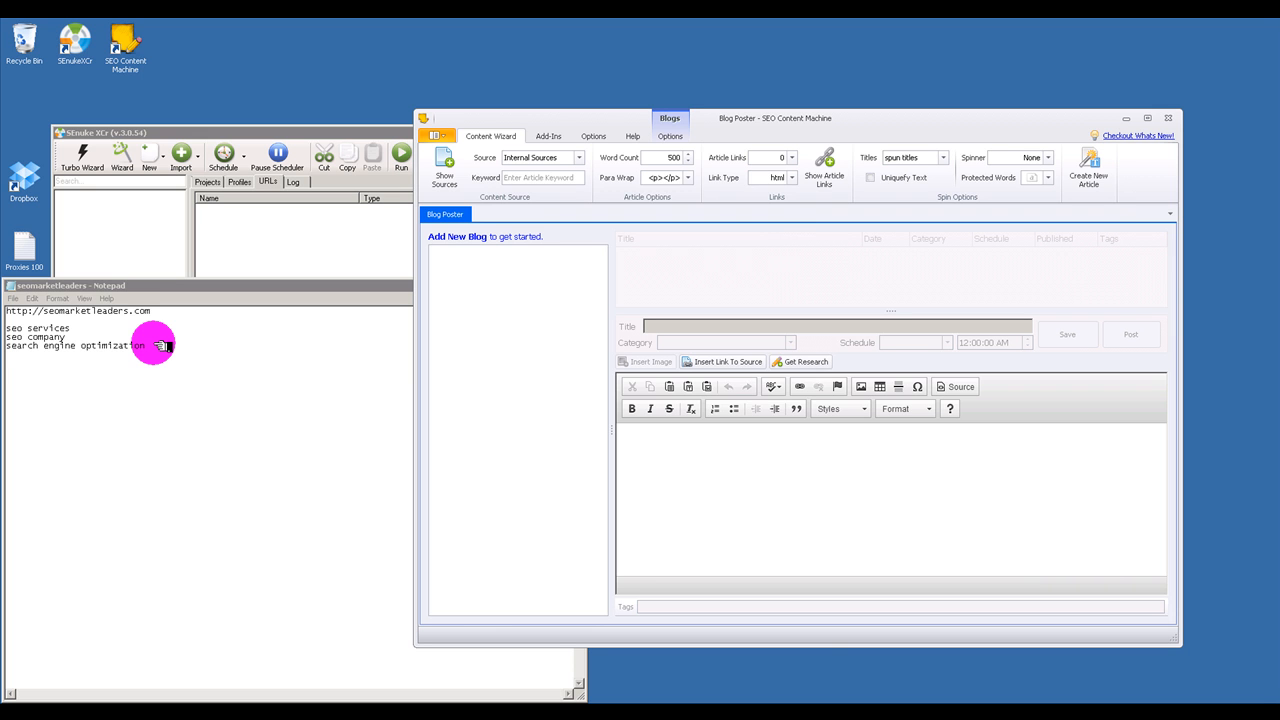
Step: Copy "seo company" from the Notepad keyword list and use it as the article keyword in SEO Content Machine
left_click(92, 338)
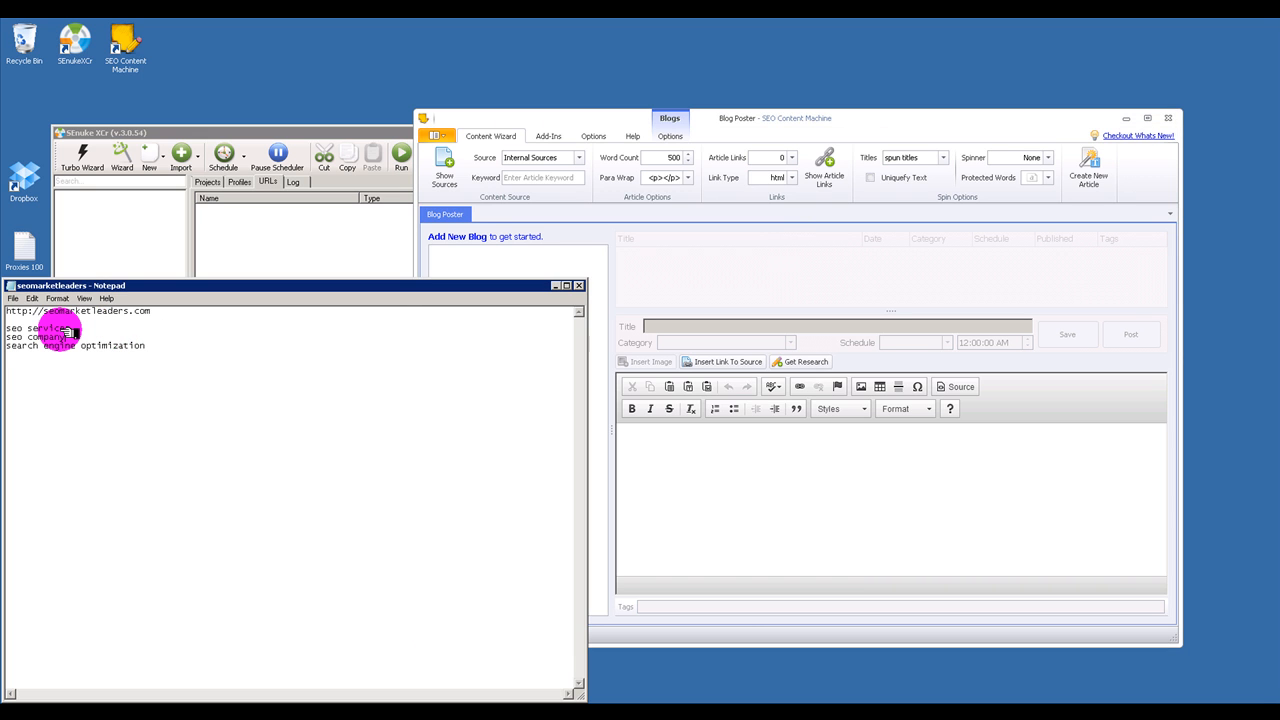
left_click_drag(70, 339, 12, 342)
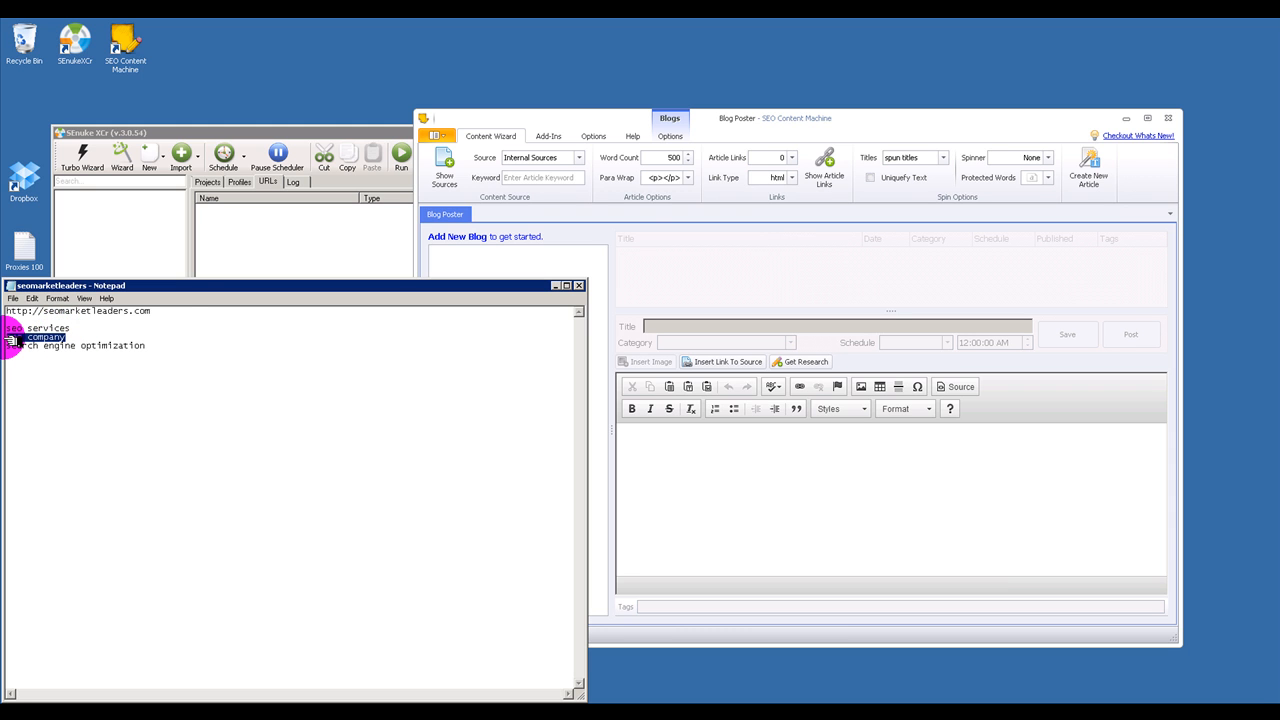
left_click(545, 178)
type("seo company")
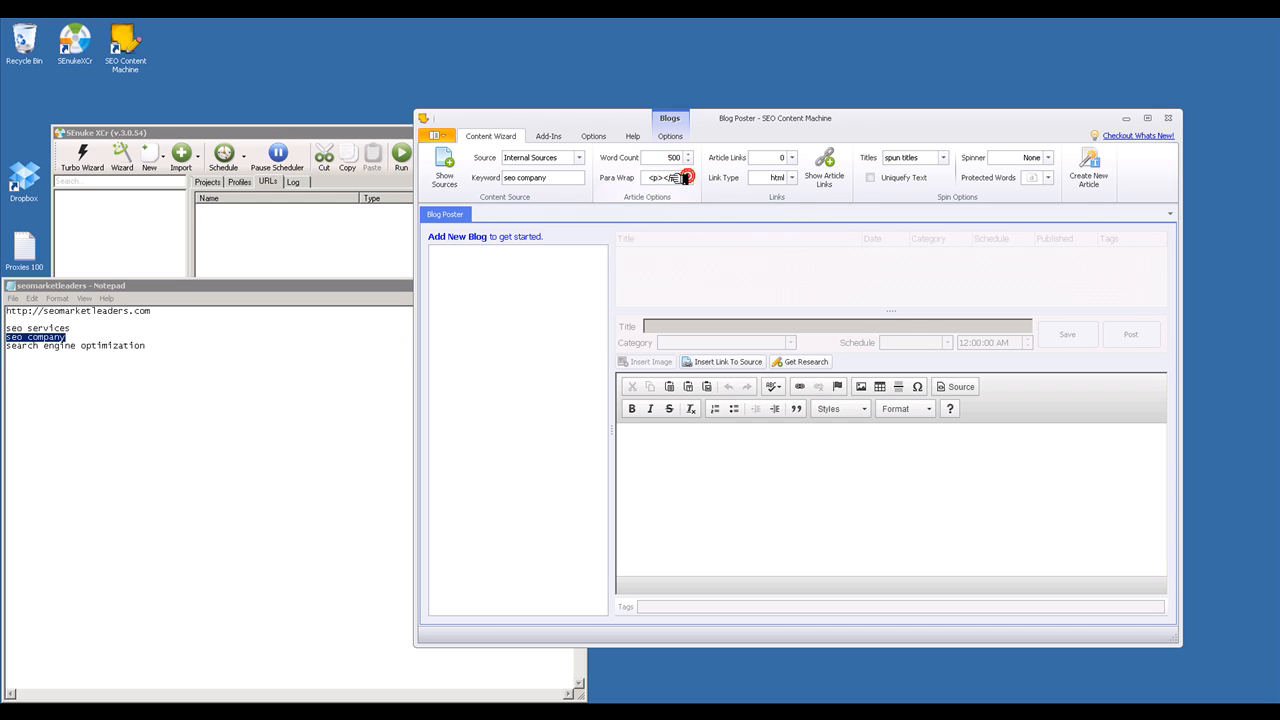
left_click(668, 178)
left_click(687, 178)
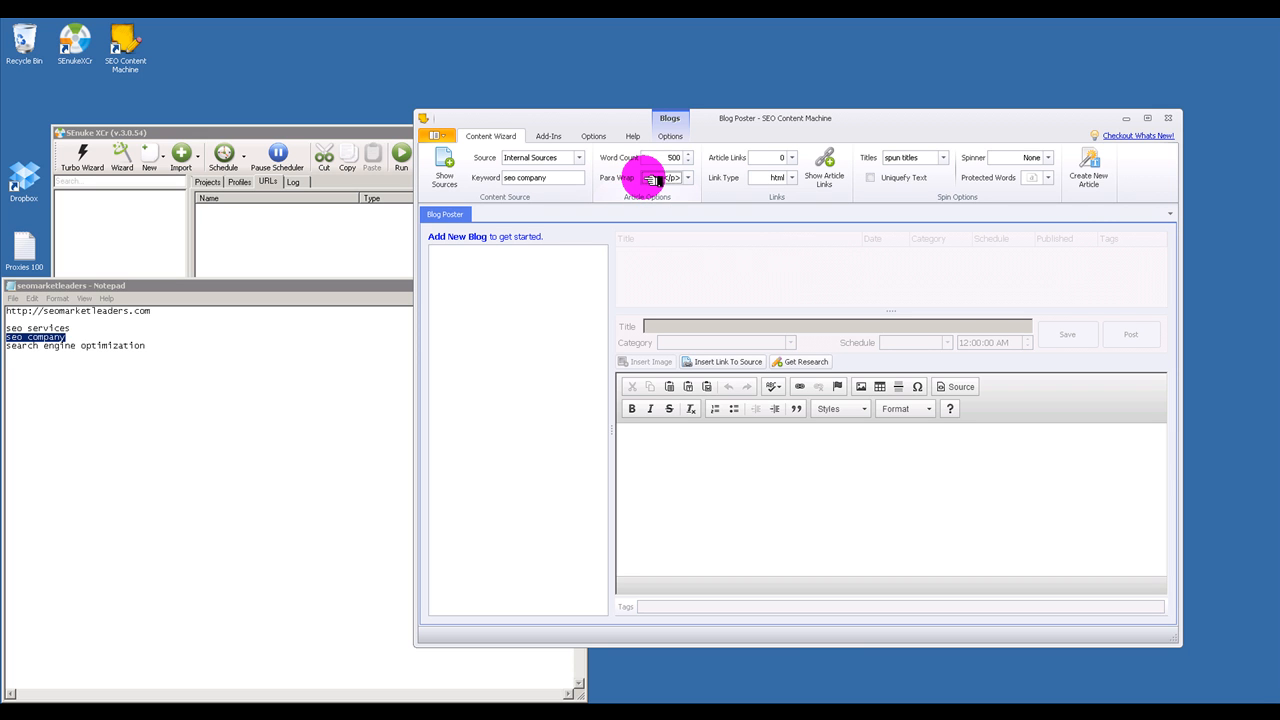
left_click(792, 158)
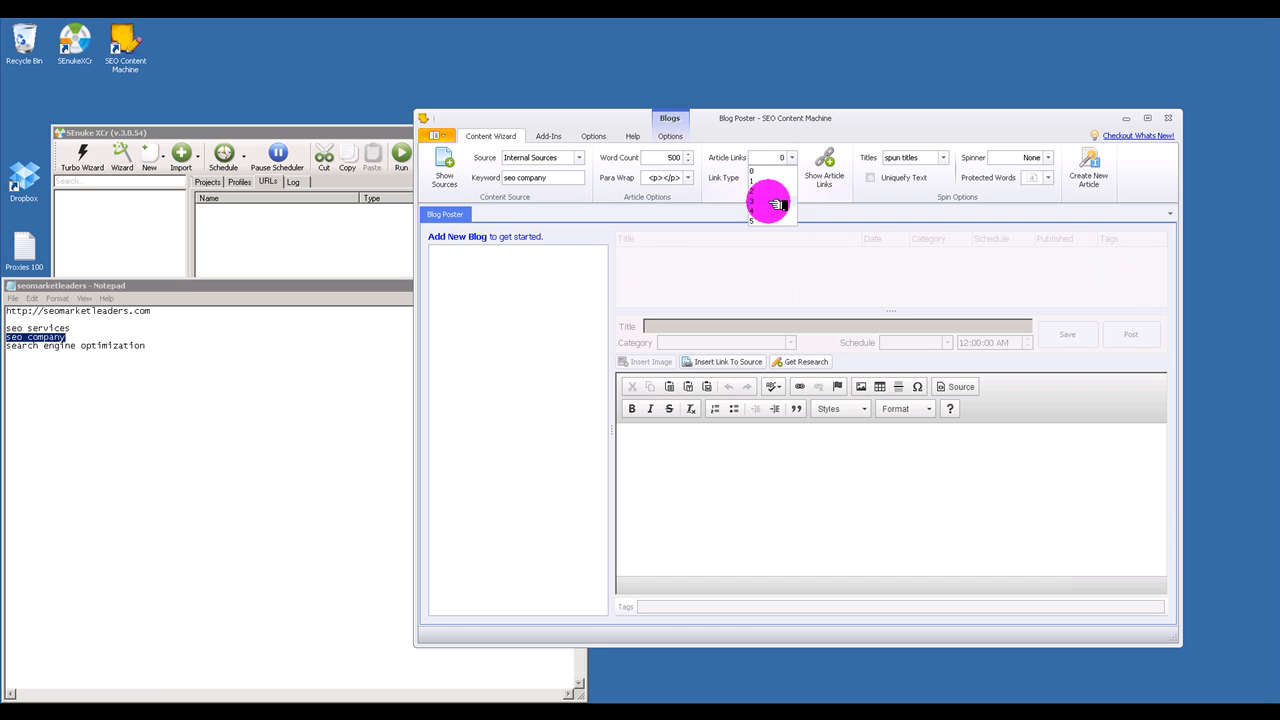
left_click(773, 199)
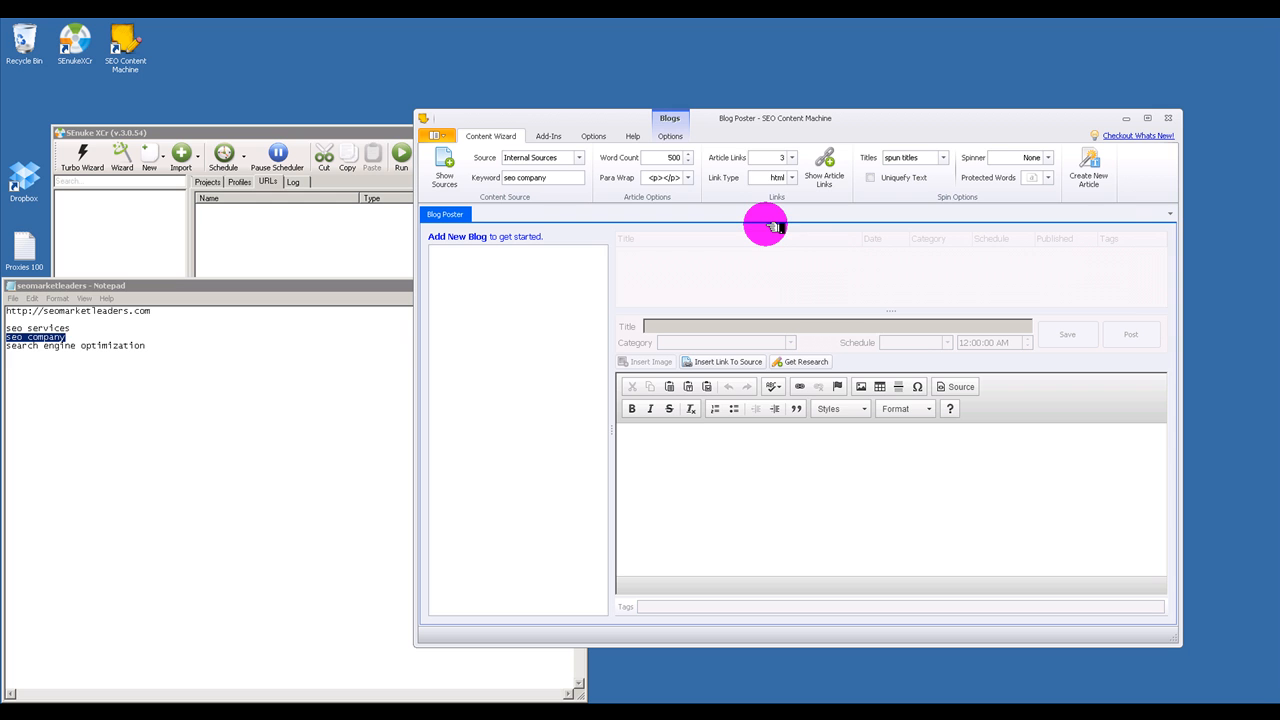
left_click(780, 157)
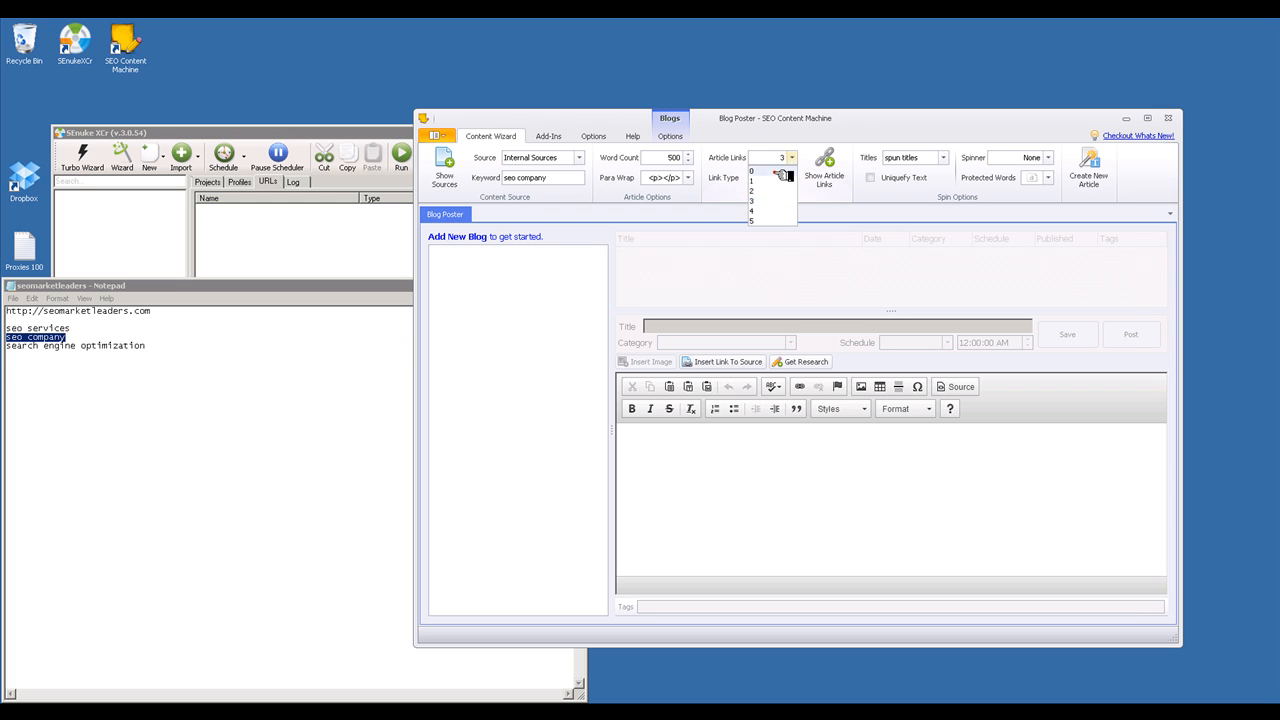
left_click(778, 182)
left_click(775, 180)
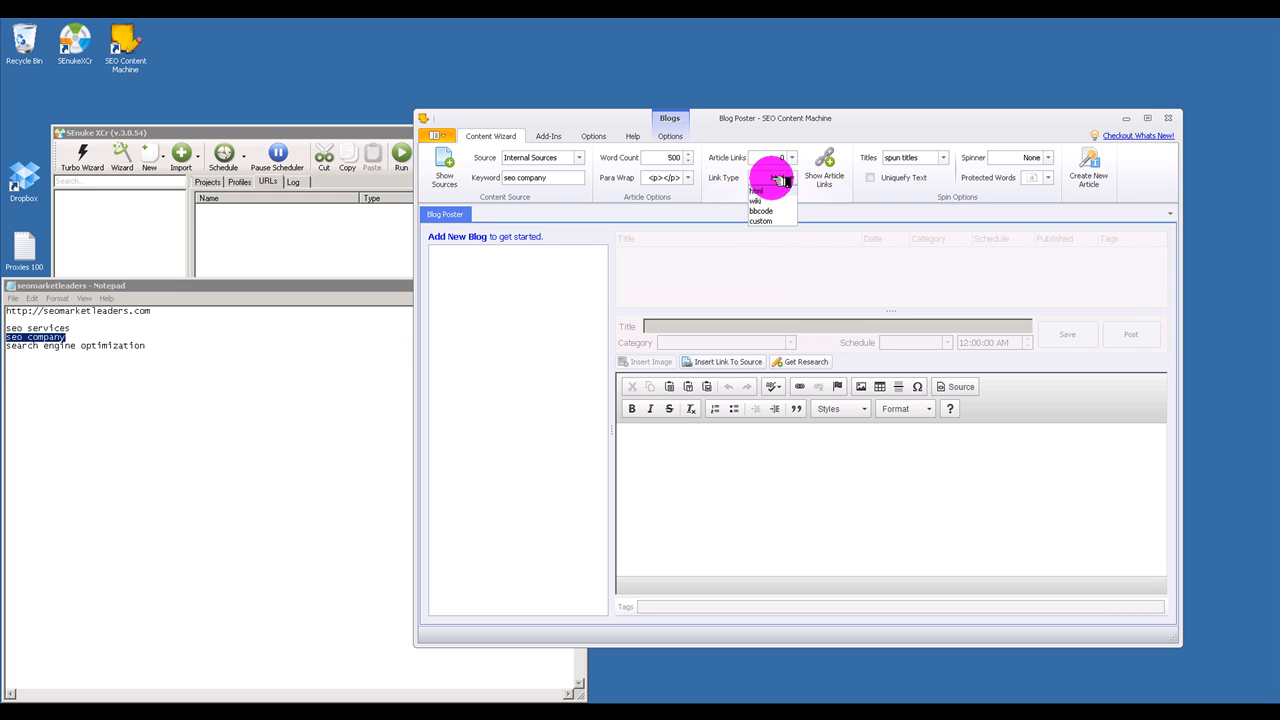
left_click(779, 160)
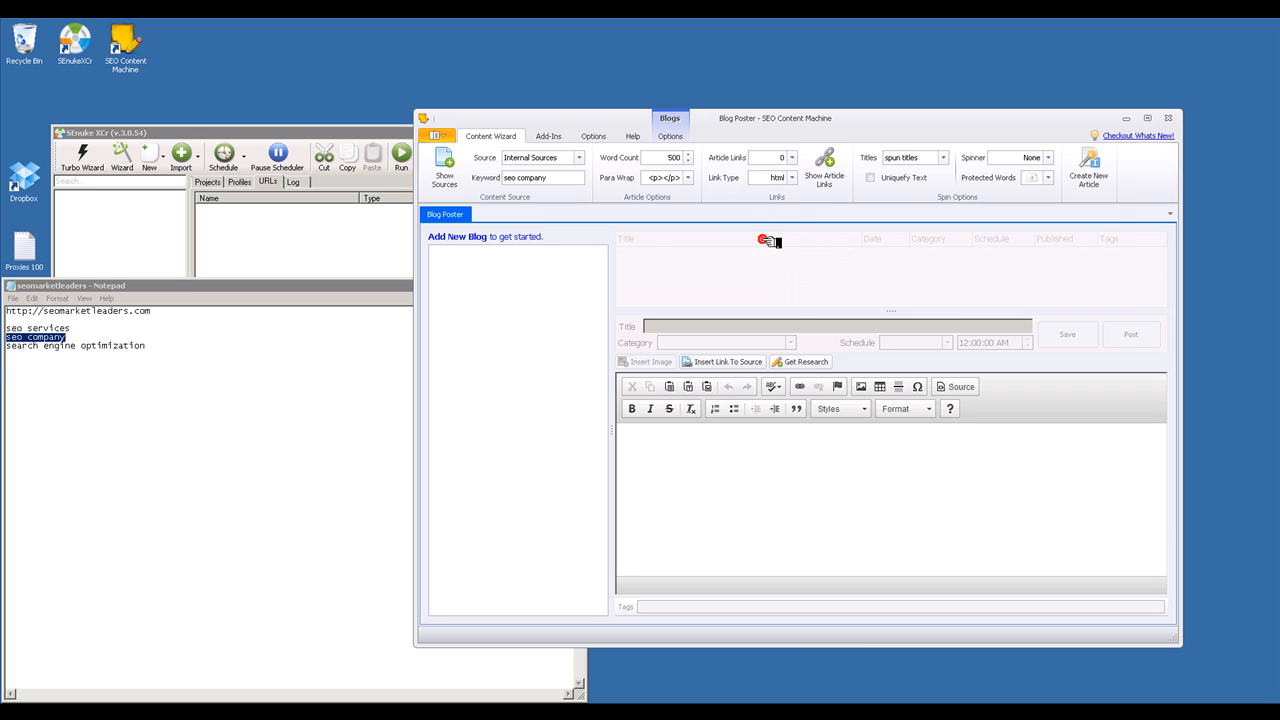
left_click(680, 177)
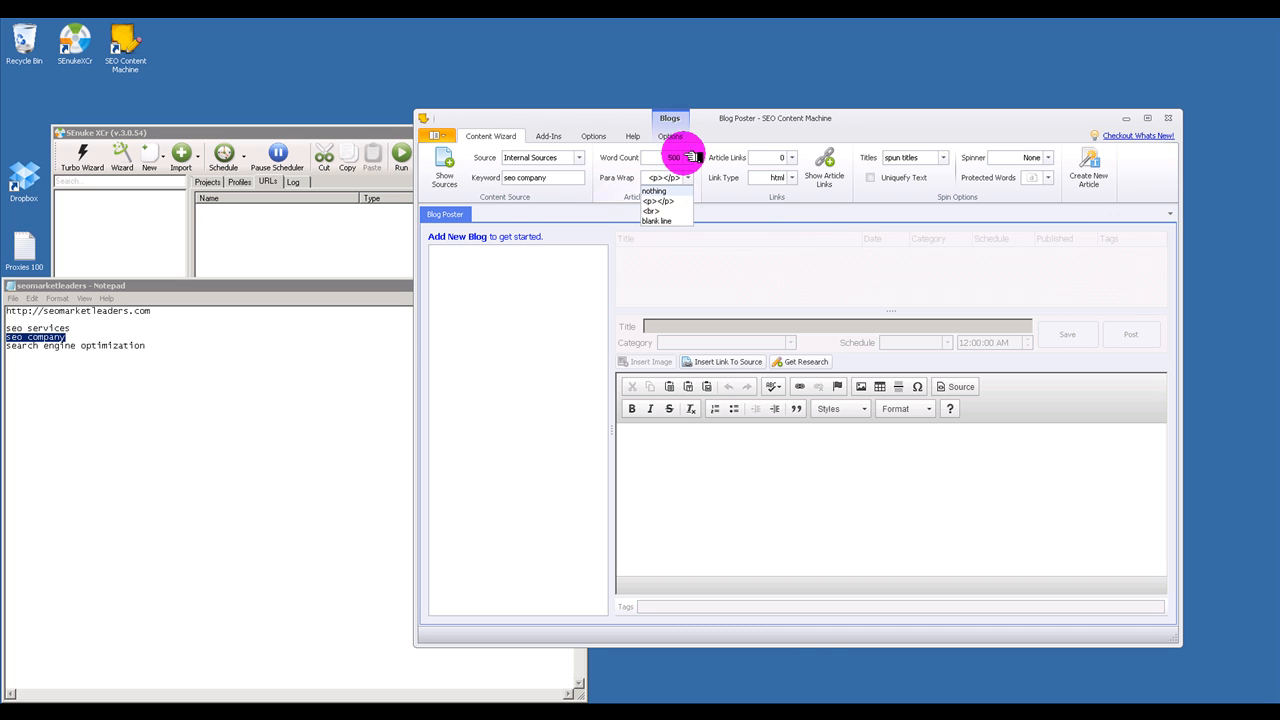
Step: Set the link type to custom and the number of article links to 3
left_click(790, 177)
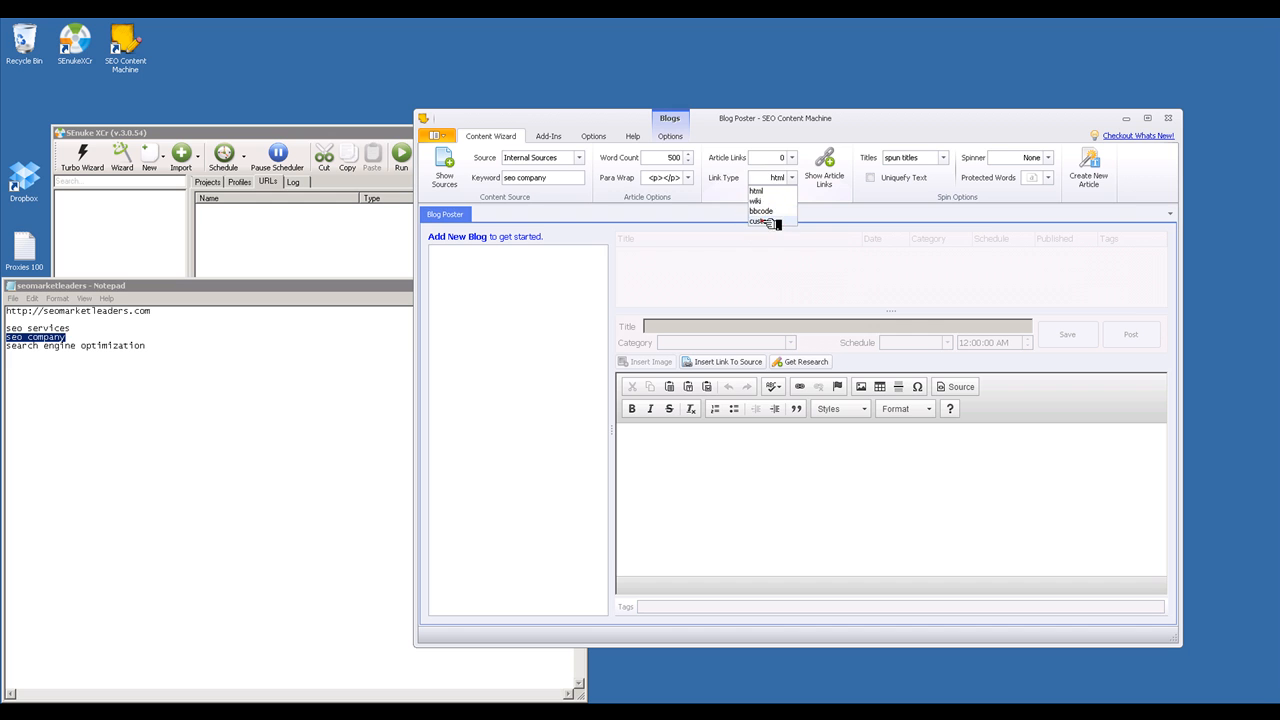
left_click(762, 220)
left_click_drag(782, 182, 739, 181)
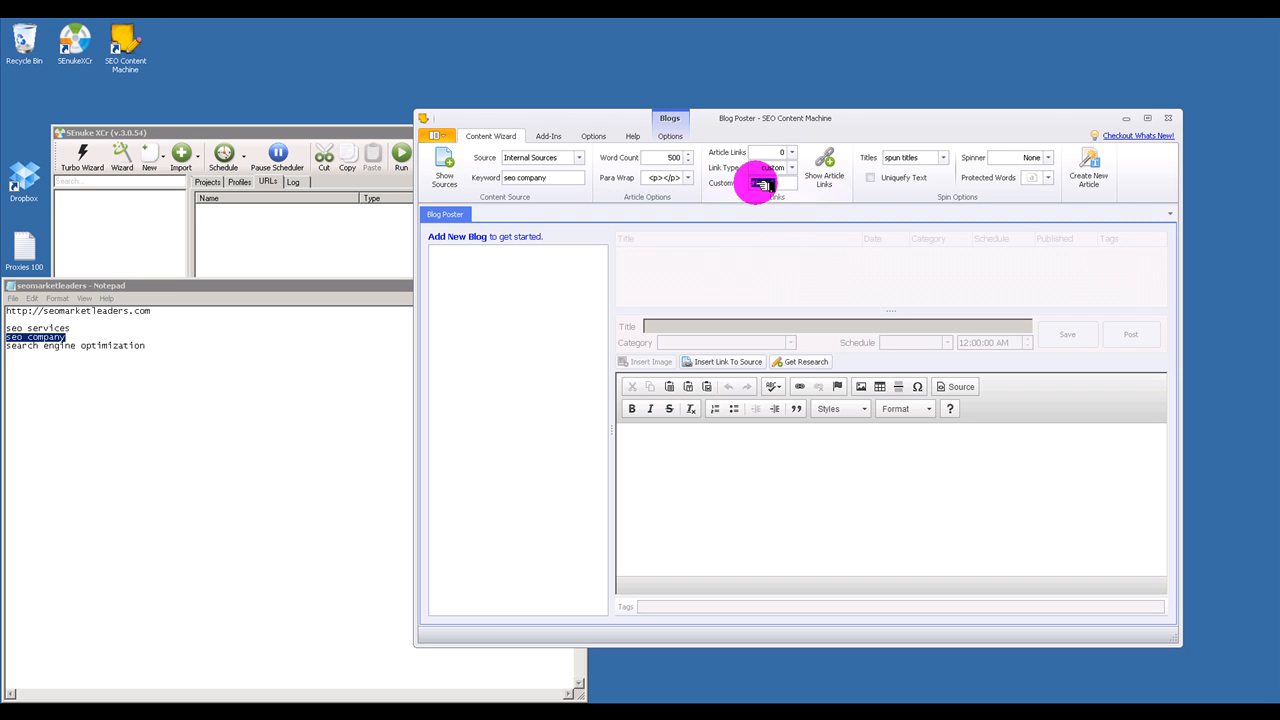
left_click(791, 152)
left_click(771, 190)
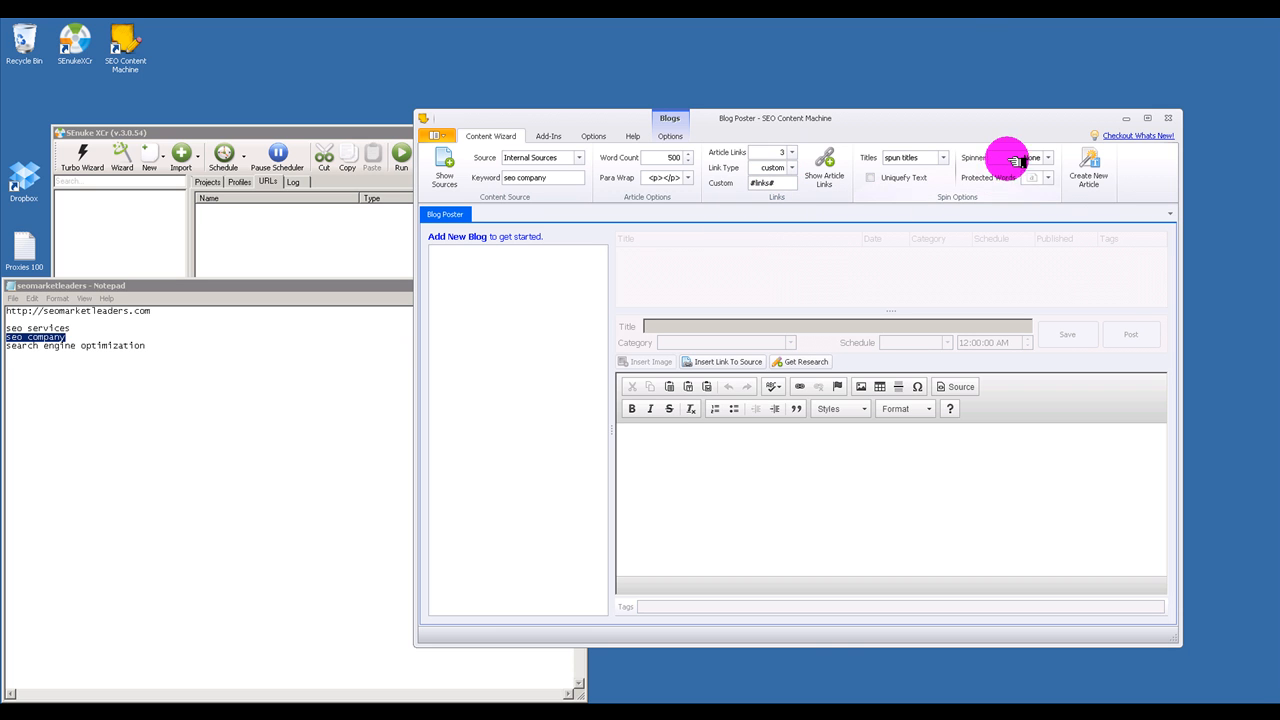
Step: Select the Soft Spin + Super Spin spinner and generate a new article
left_click(1047, 158)
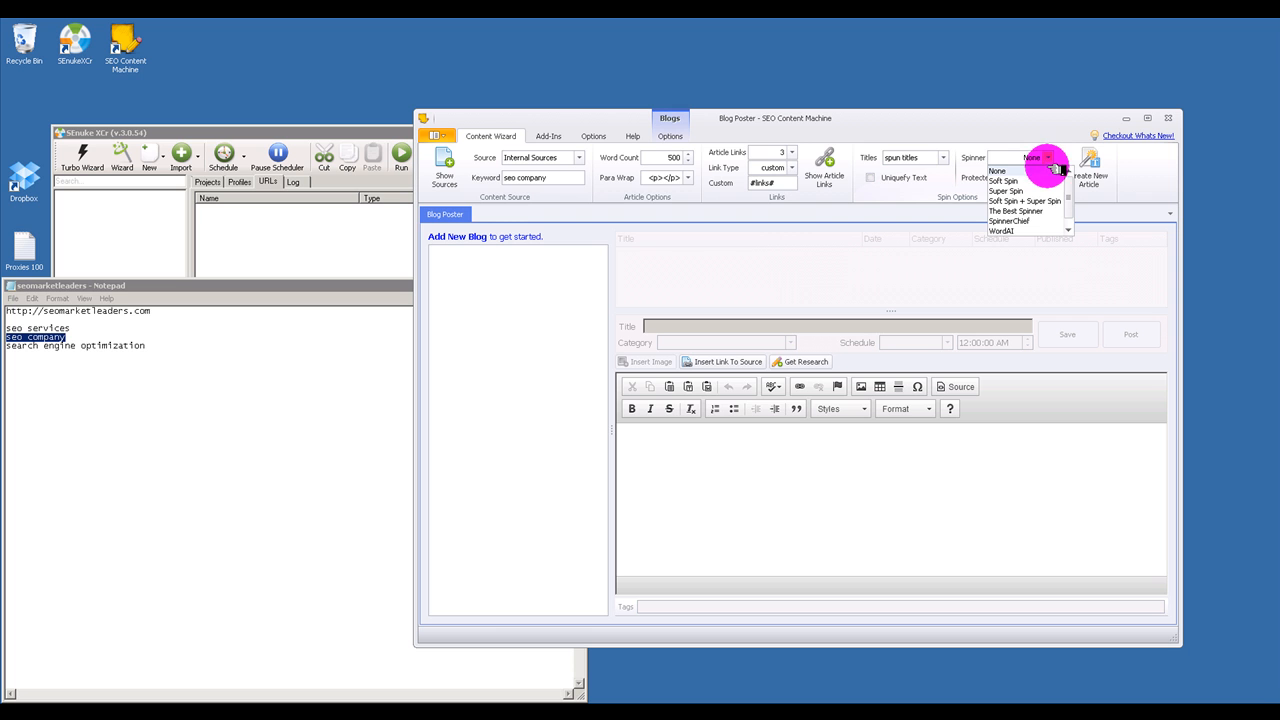
scroll(1040, 205, "down", 1)
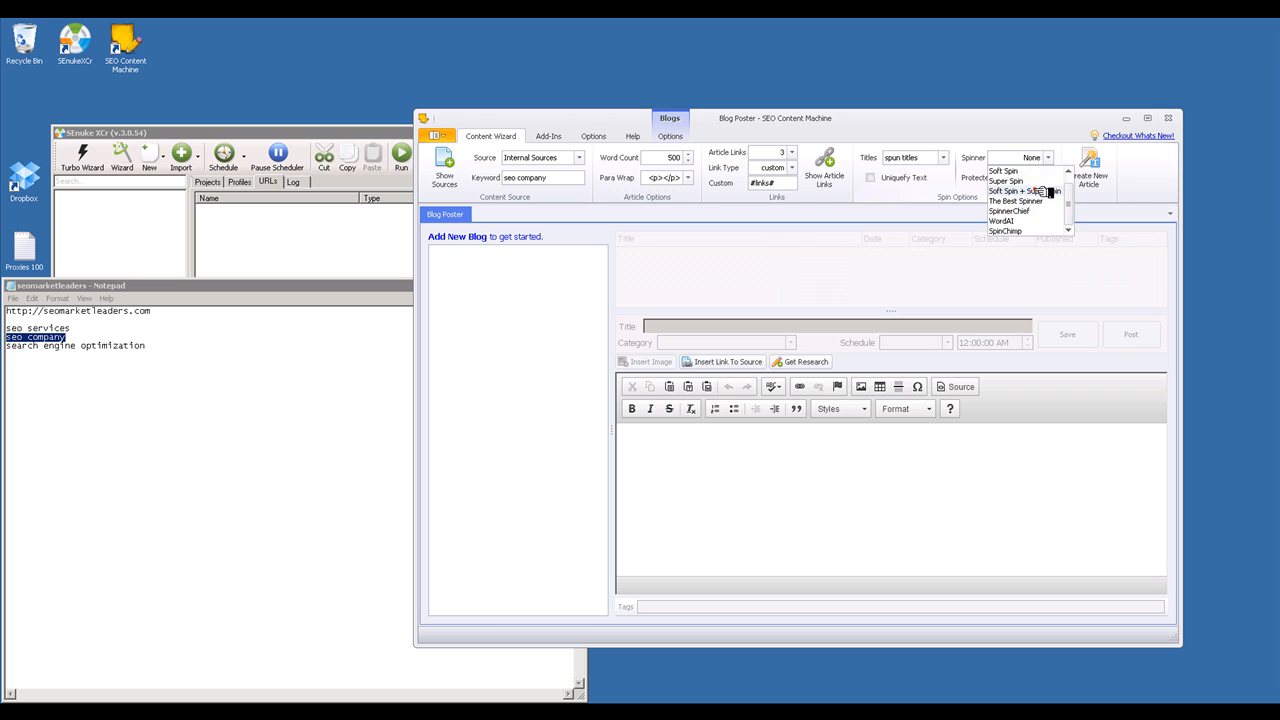
left_click(1032, 191)
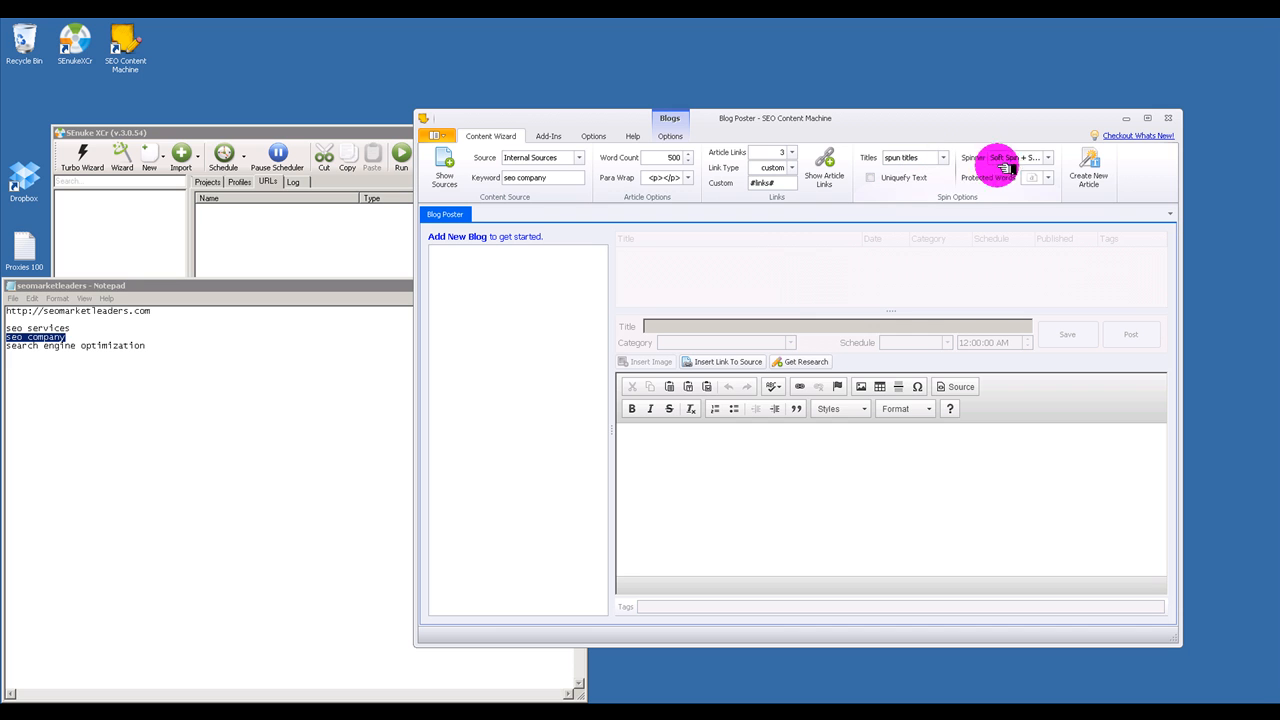
left_click(1100, 172)
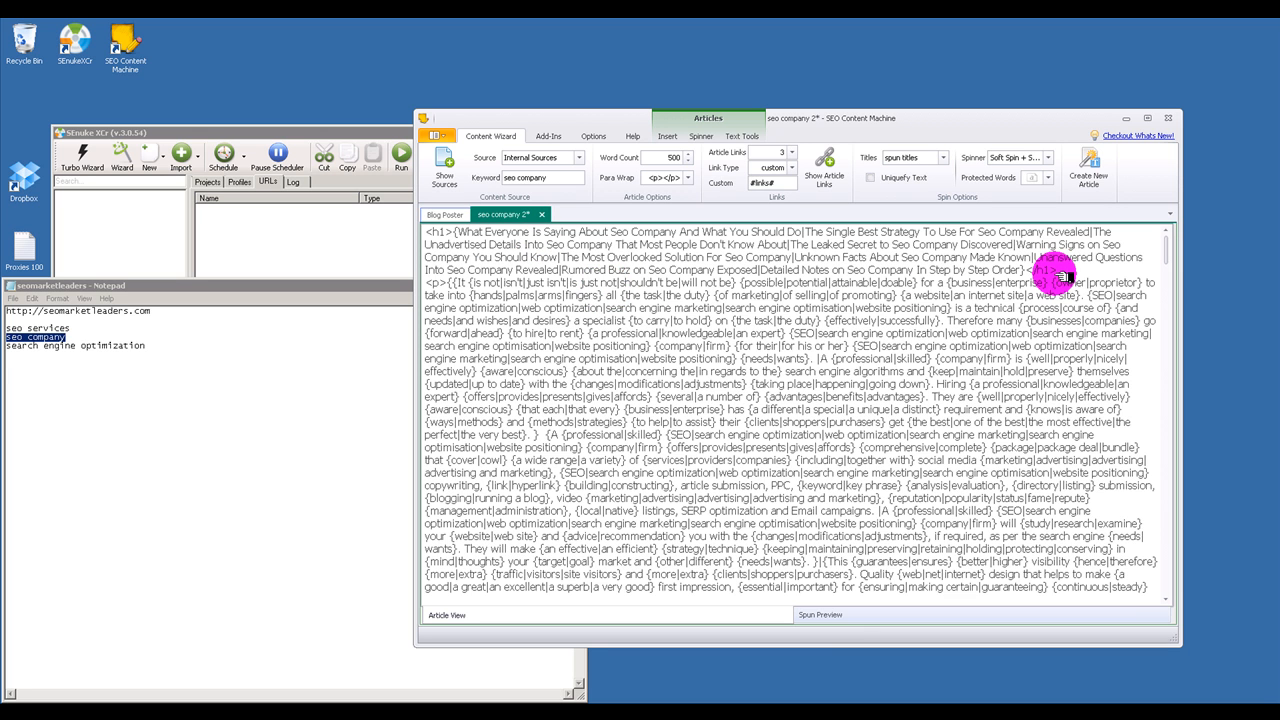
Step: Add a line after the article's h1 heading and insert two more sets of spun titles there
key("Return")
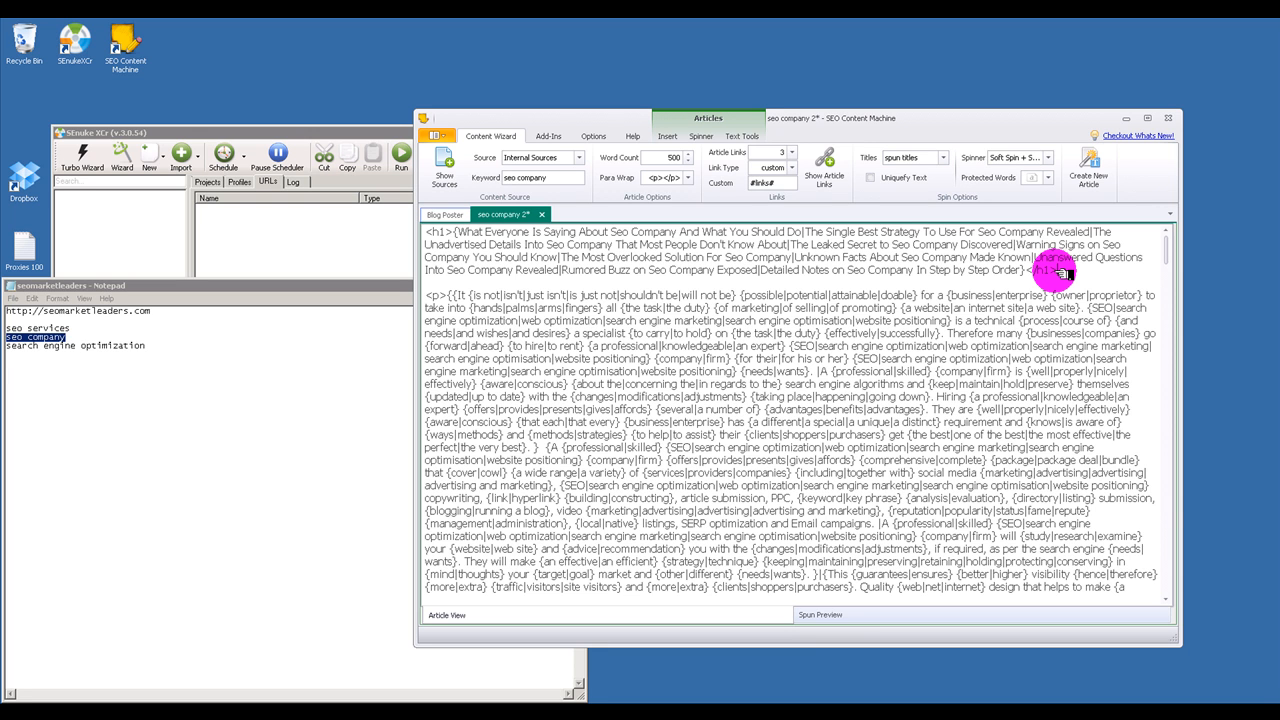
left_click(668, 136)
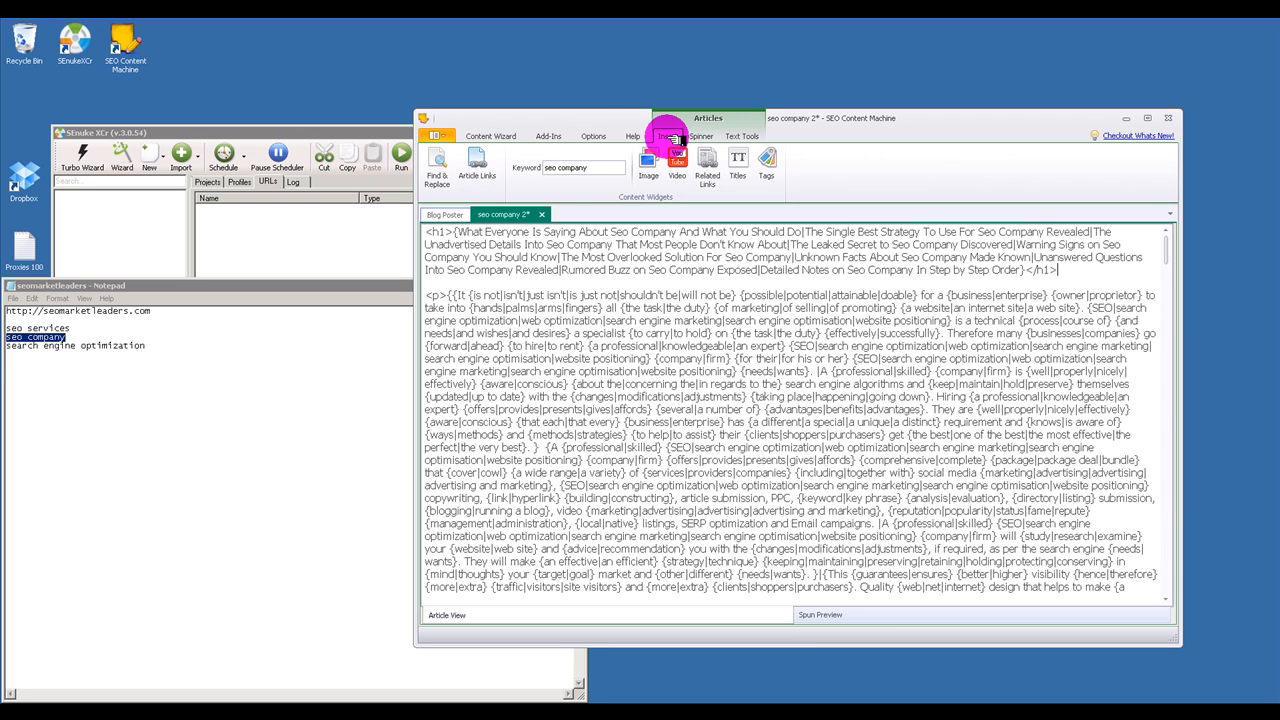
left_click(740, 168)
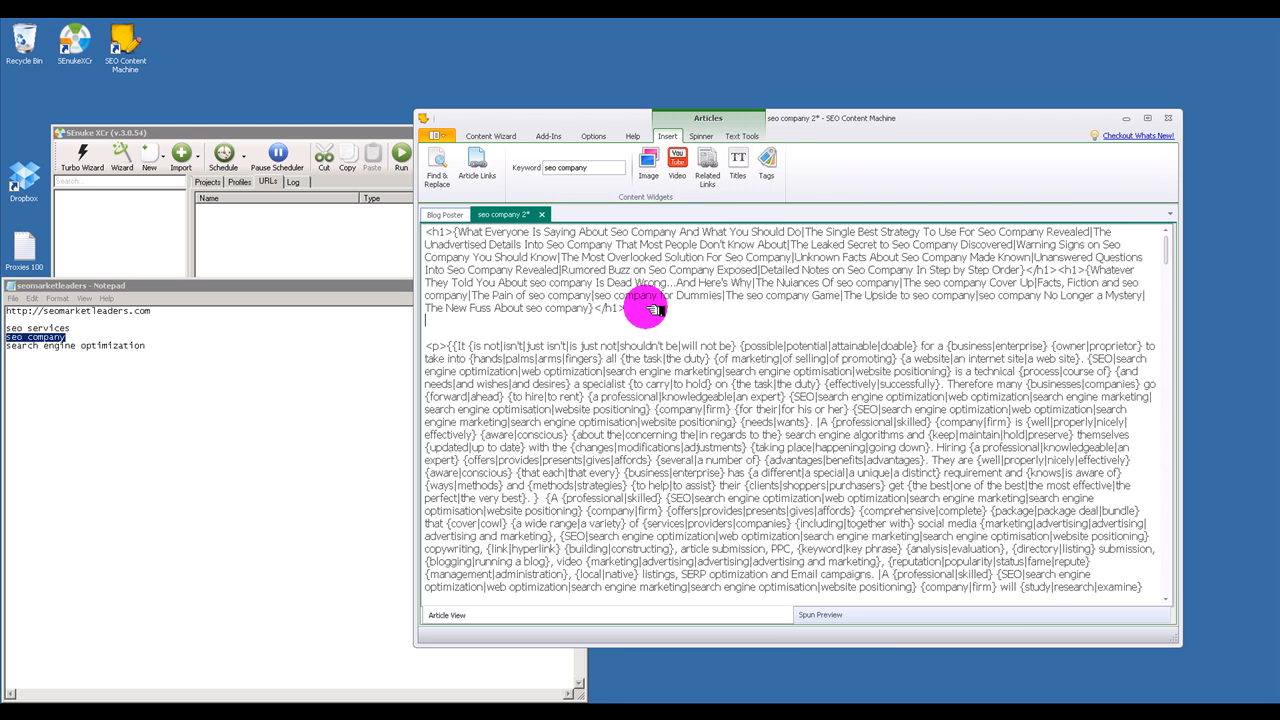
left_click_drag(749, 163, 610, 305)
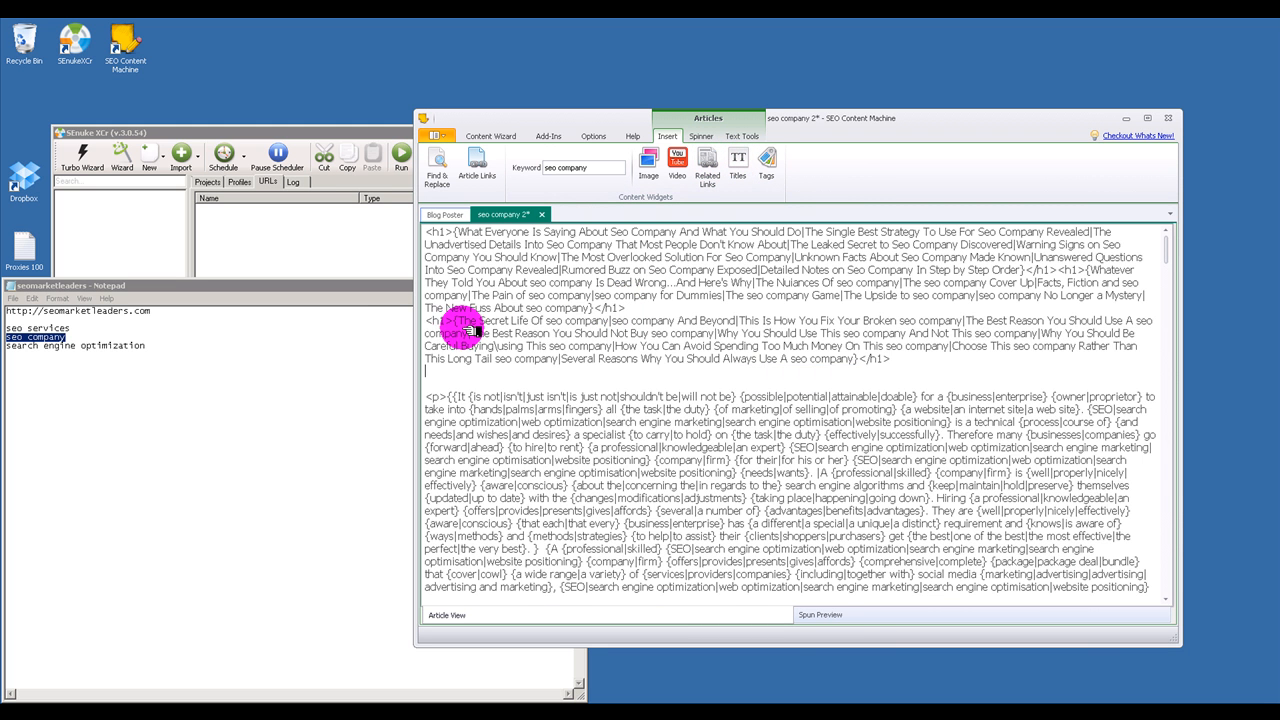
Step: Merge the three title sets into one h1 spin group separated by "|" and remove an extra blank line below it
left_click_drag(458, 321, 588, 306)
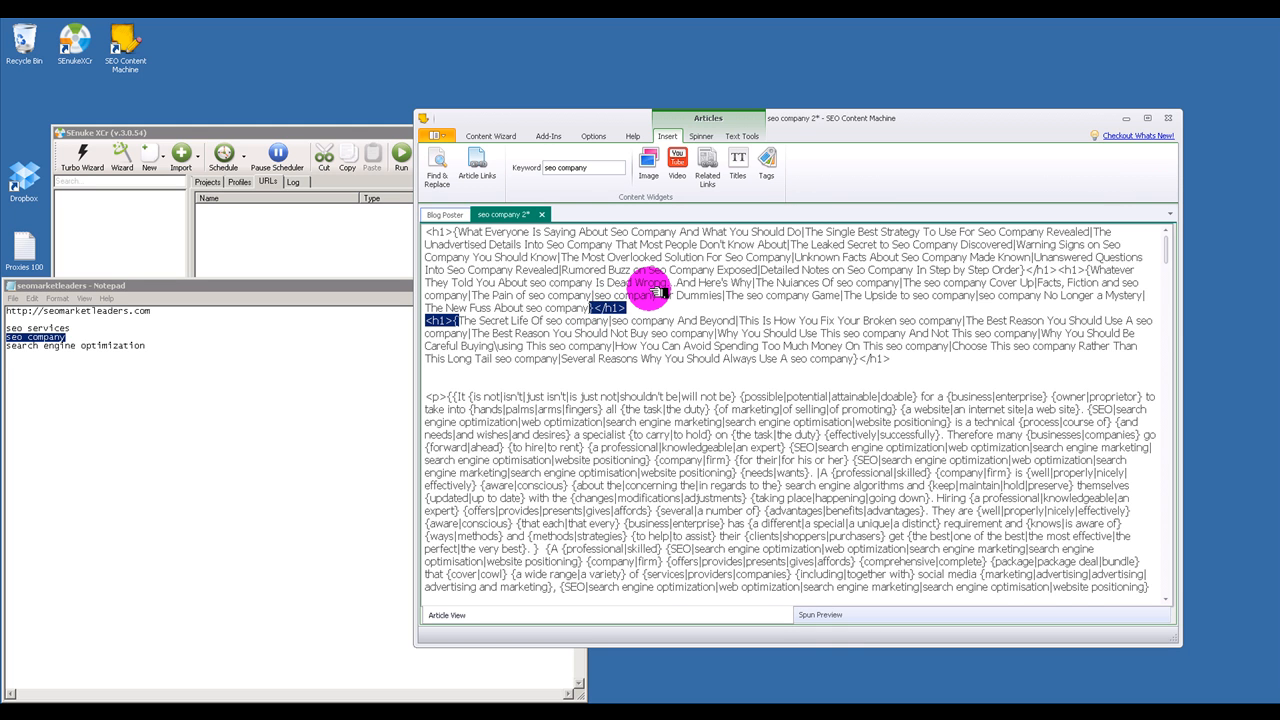
type("|")
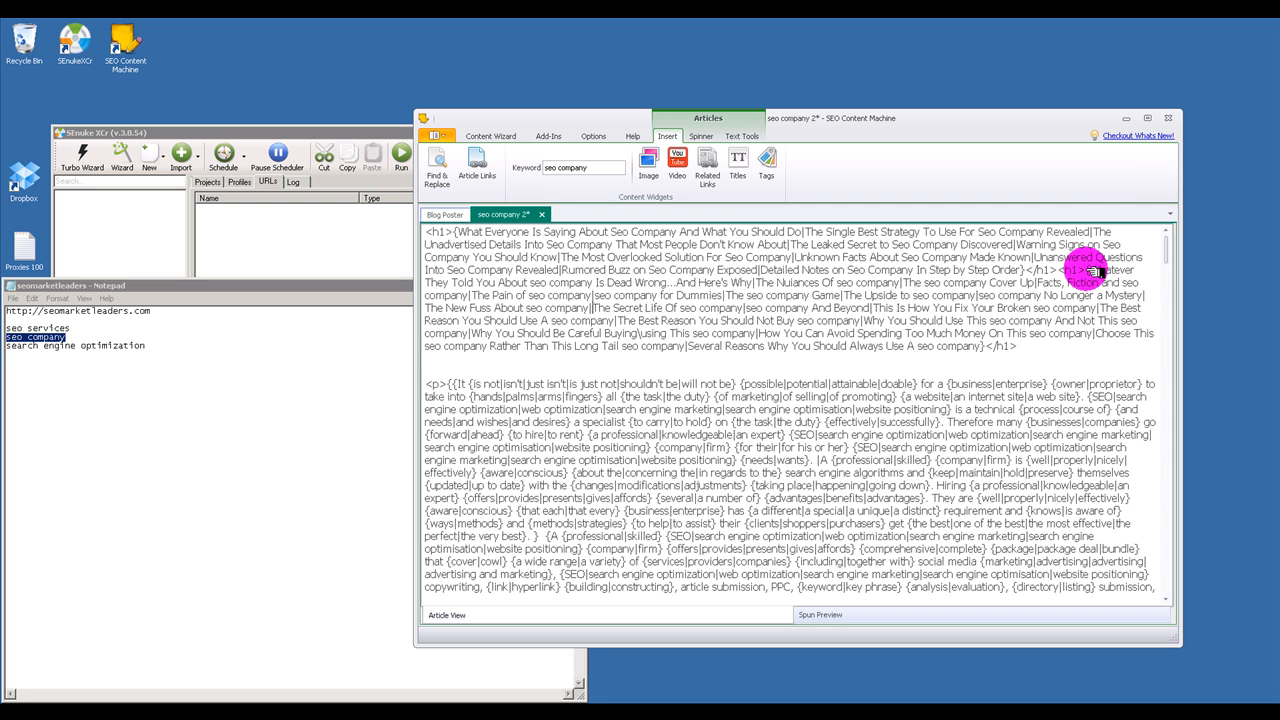
mouse_move(1094, 269)
left_mouse_down()
mouse_move(1018, 262)
mouse_move(1085, 270)
left_mouse_up()
type("|")
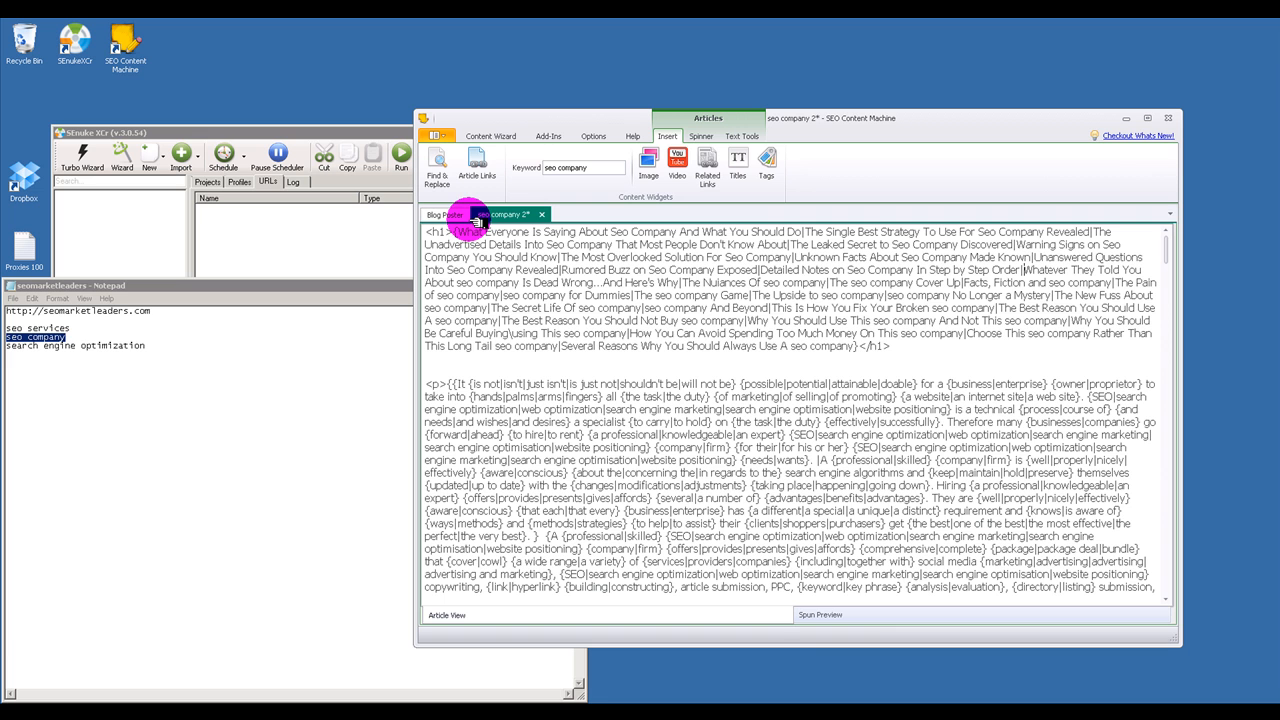
left_click(449, 370)
key("BackSpace")
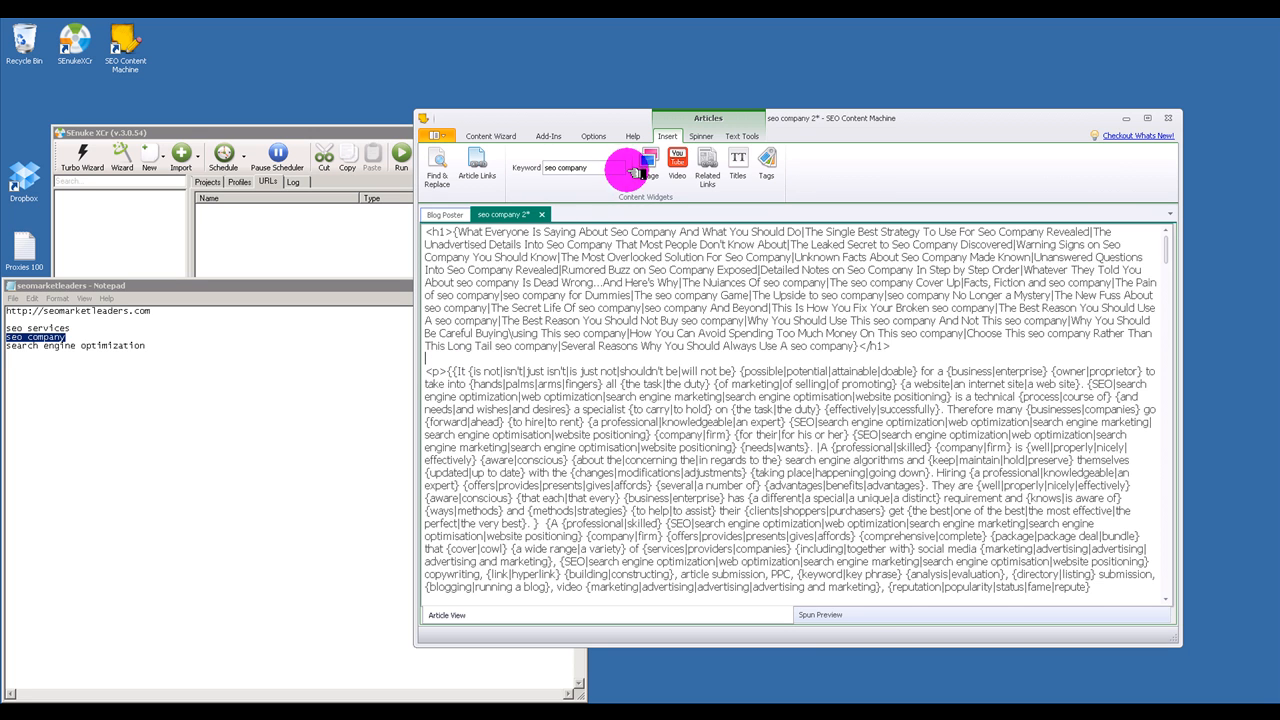
Step: Insert spun Google images for "seo company" below the h1 heading
left_click(651, 163)
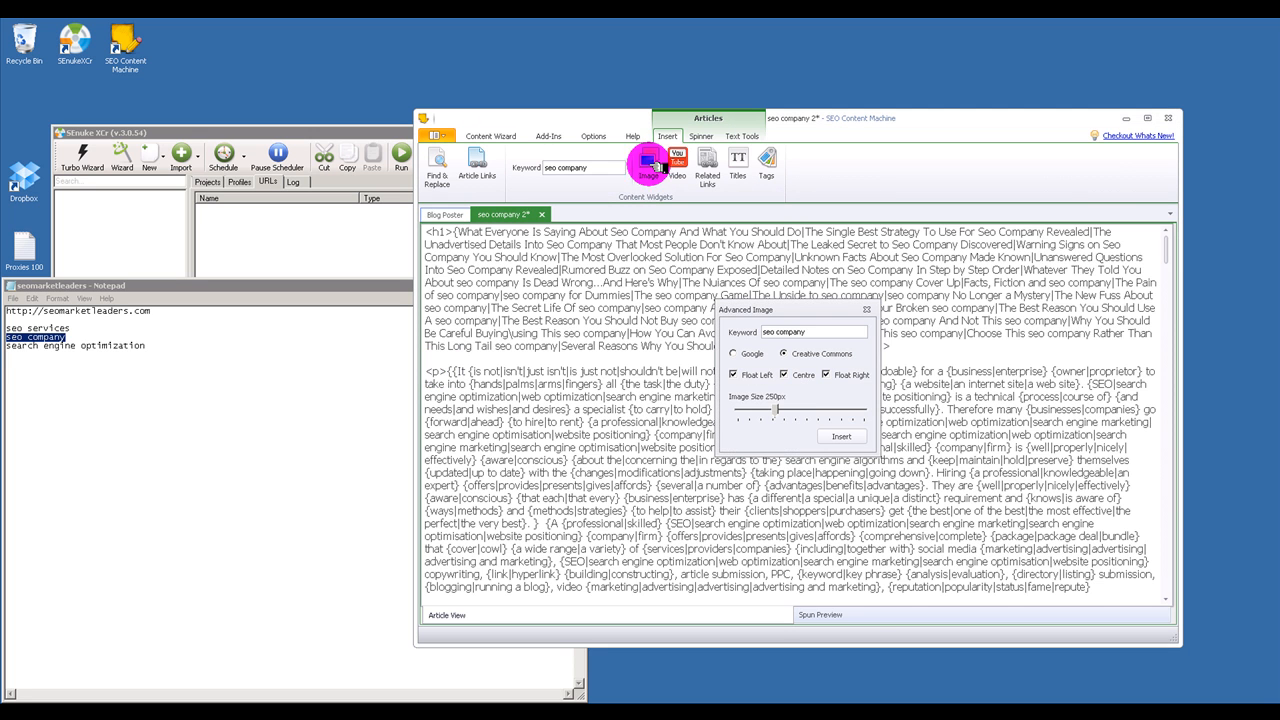
left_click(738, 354)
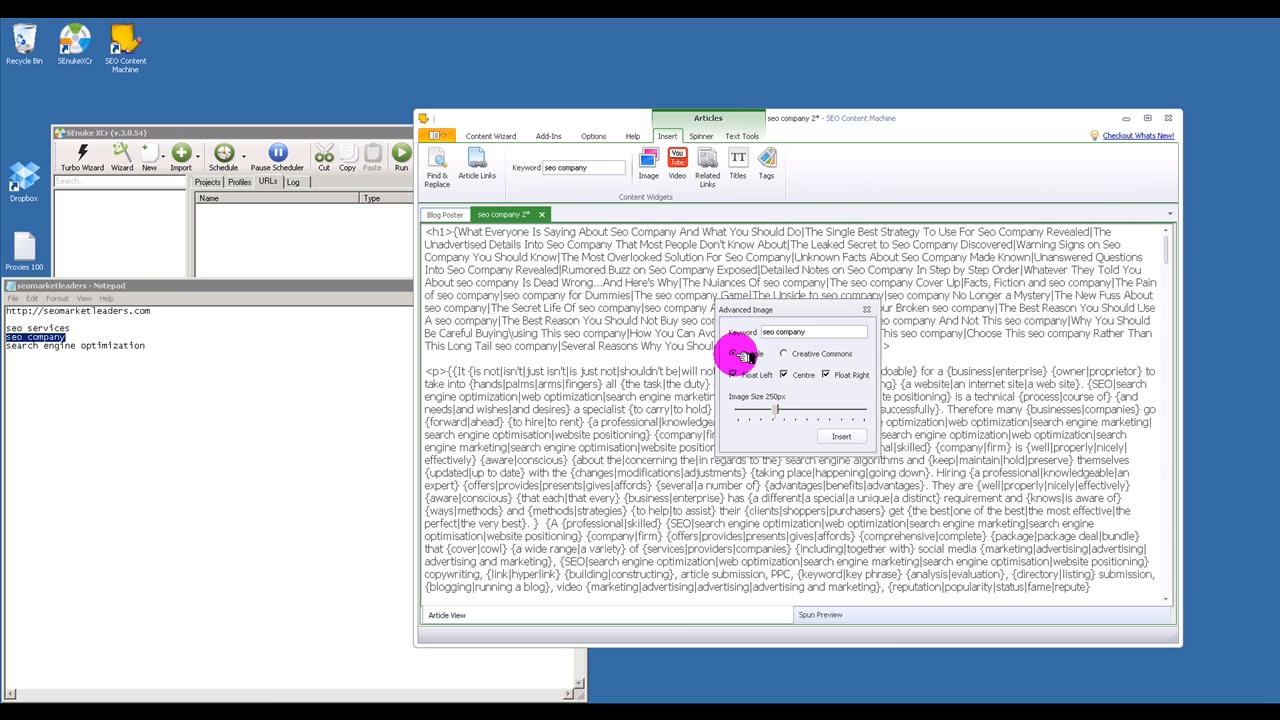
left_click(846, 436)
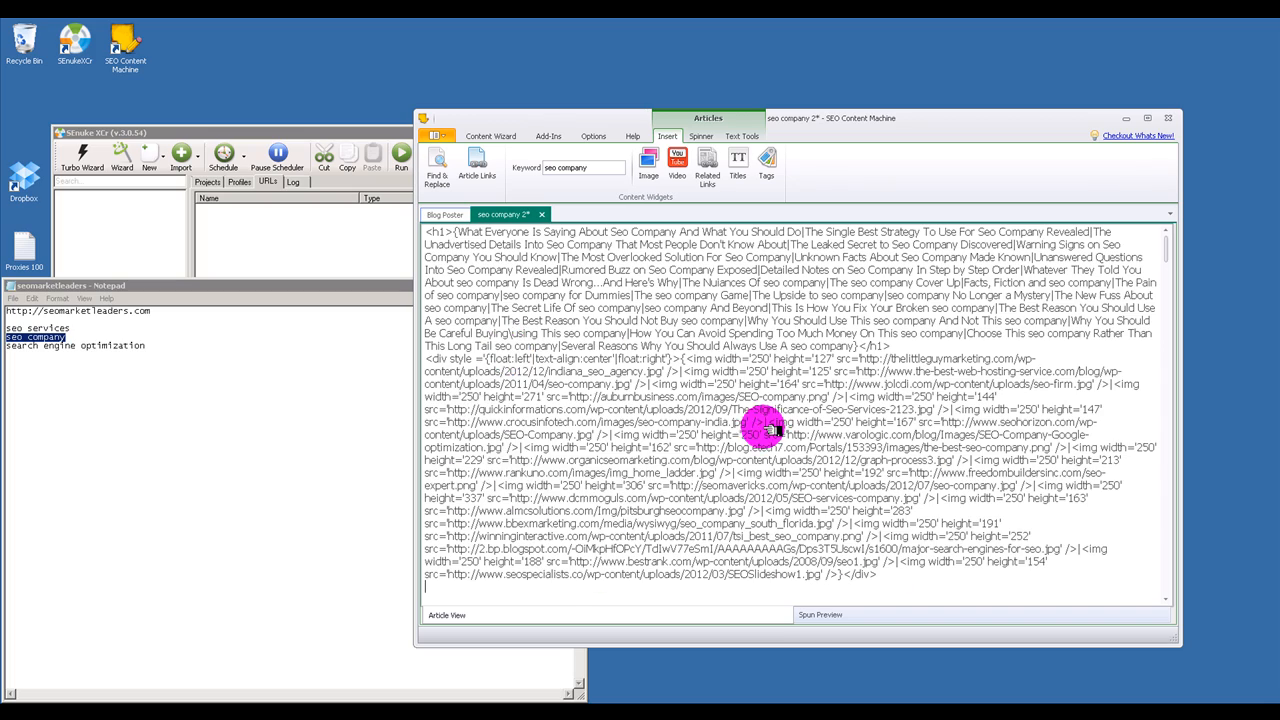
key("ctrl+v")
Step: Add an empty line after the mid-article paragraph ending in "{quantity|amount}", before the "Why do you" paragraph
scroll(760, 410, "down", 15)
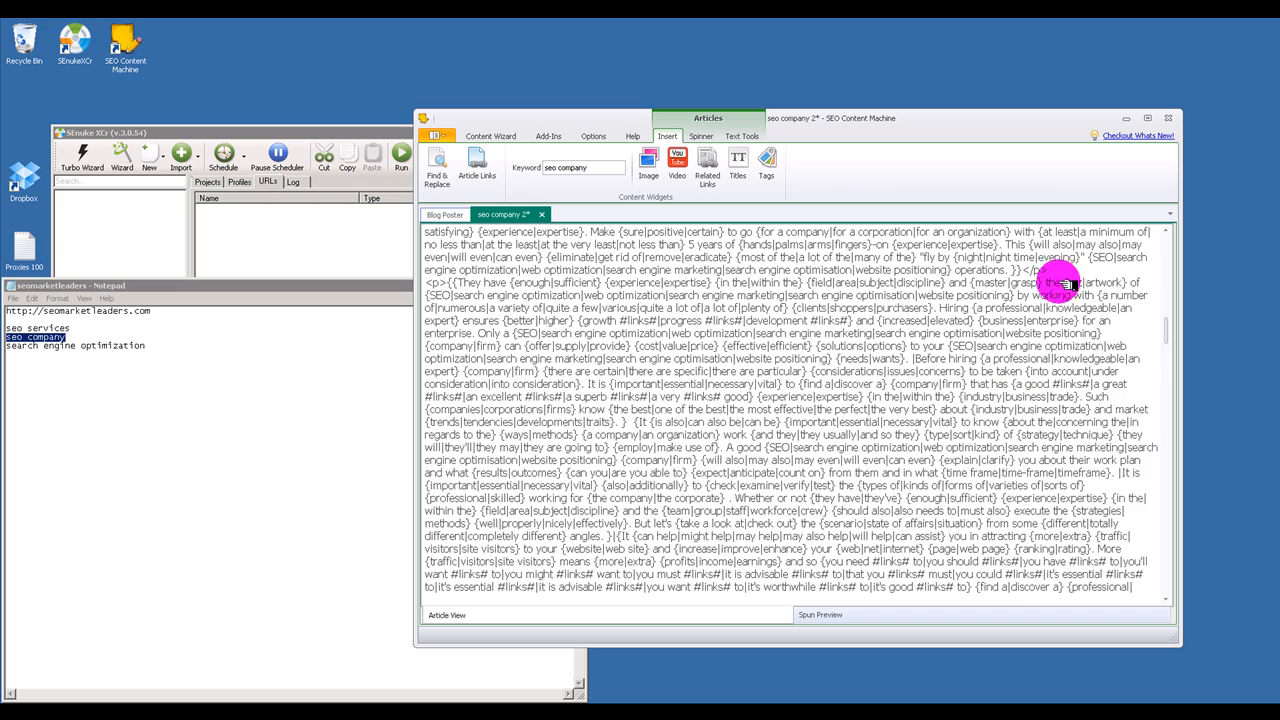
scroll(1073, 368, "down", 5)
scroll(1073, 368, "down", 9)
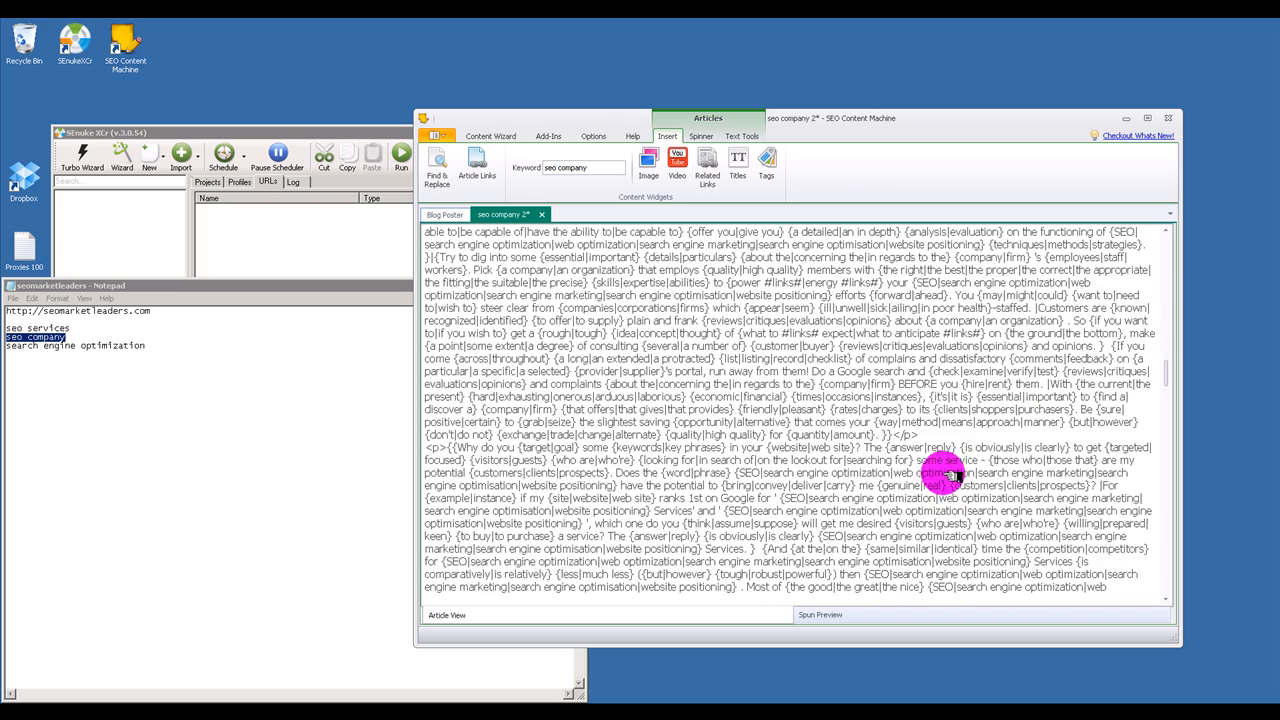
left_click(937, 430)
key("Return")
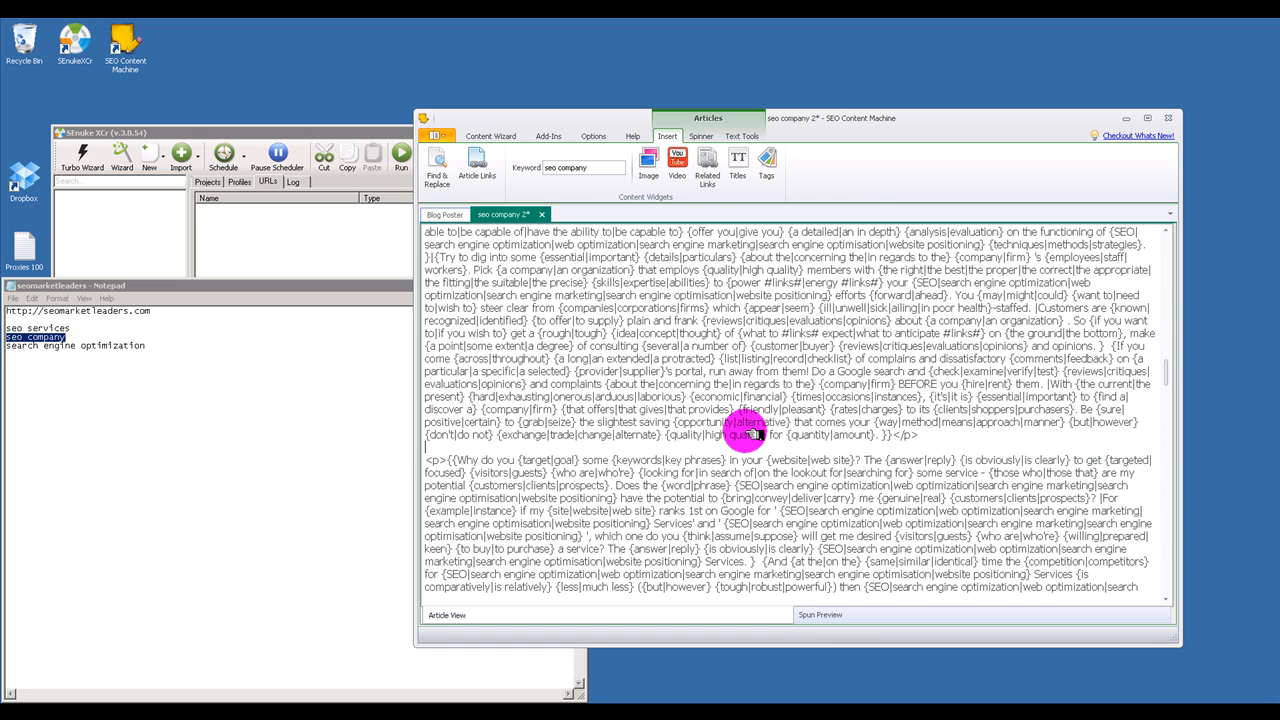
Step: Insert spun Google images for "seo services" at 375px on the new empty line, with left, centre and right float enabled
left_click(652, 165)
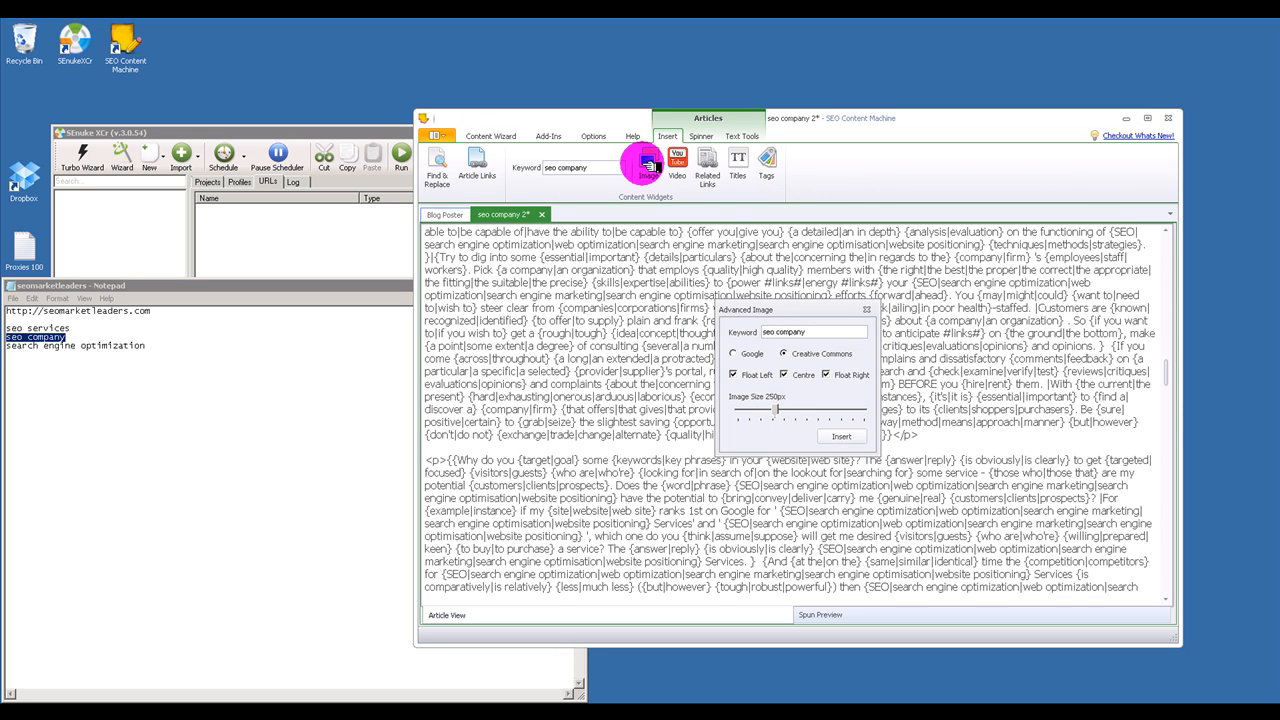
left_click(736, 354)
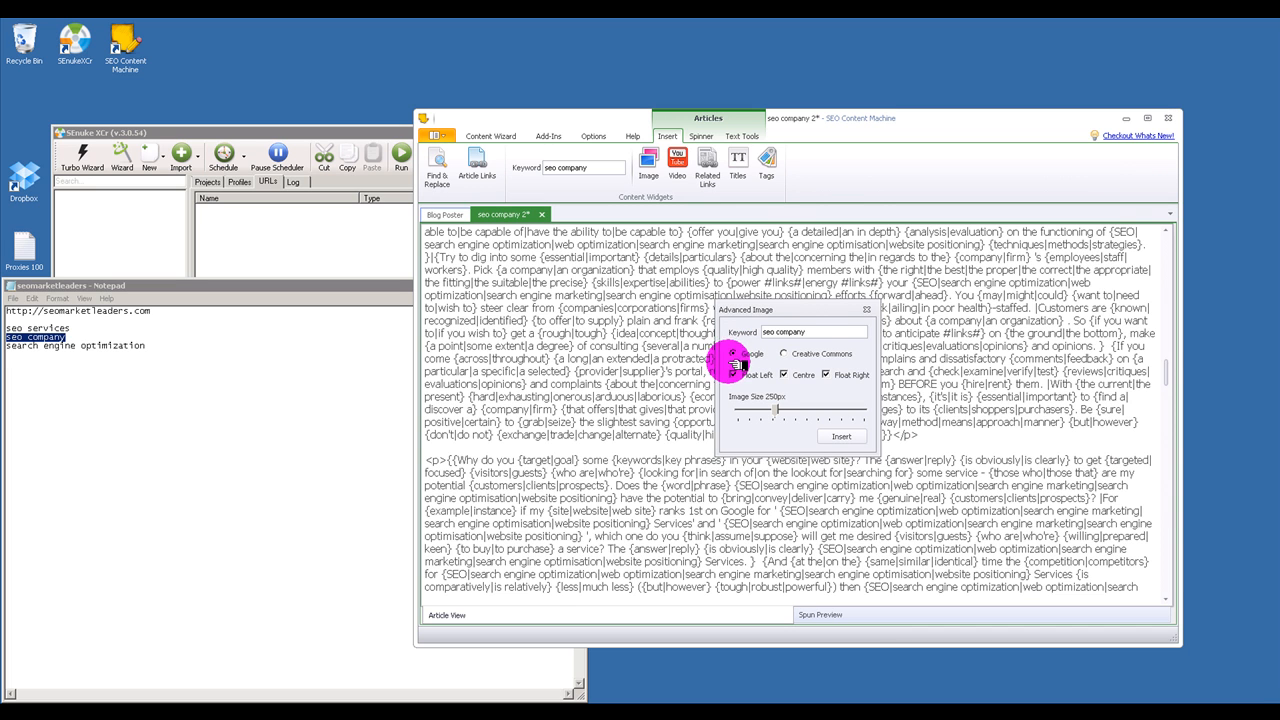
double_click(800, 333)
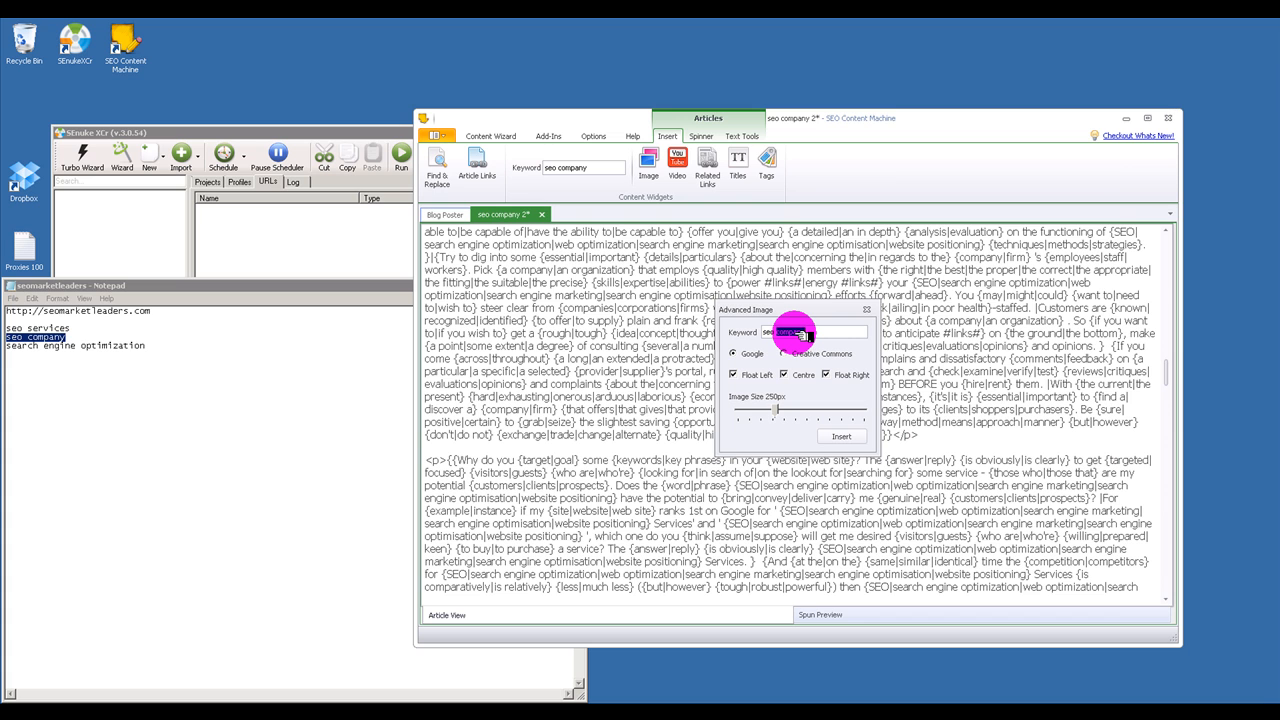
type("seo services")
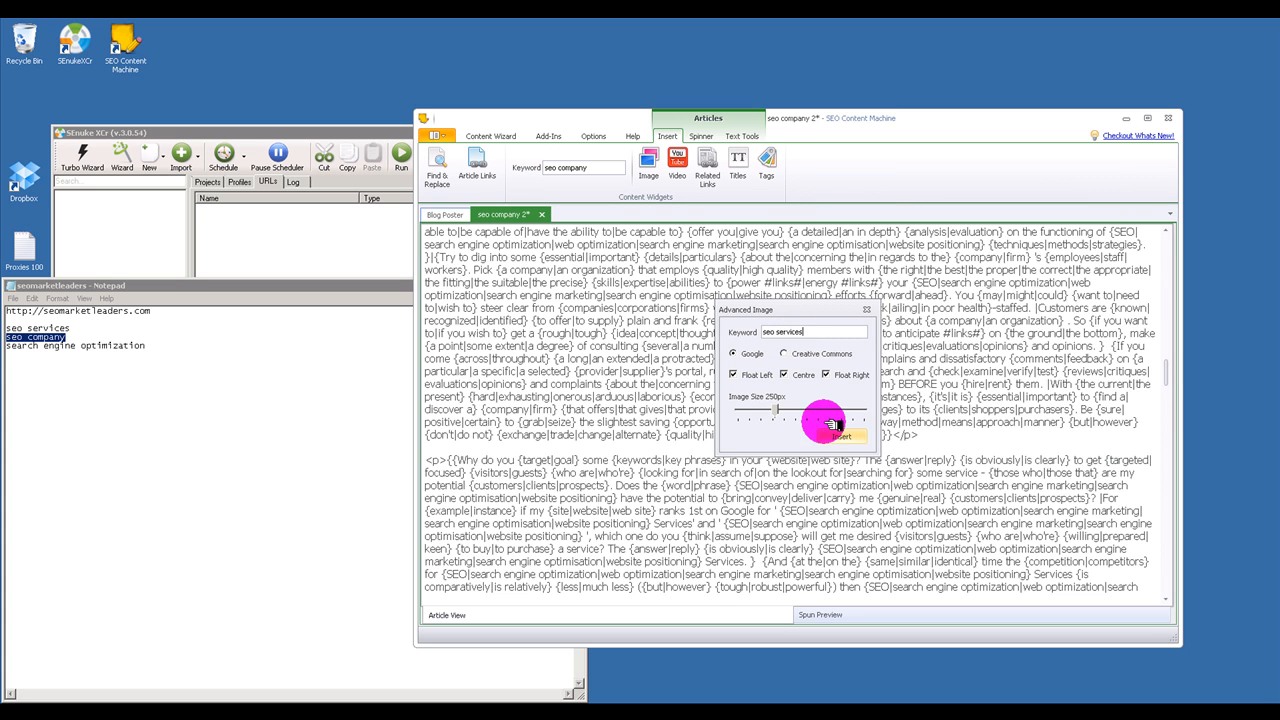
left_click_drag(776, 411, 804, 410)
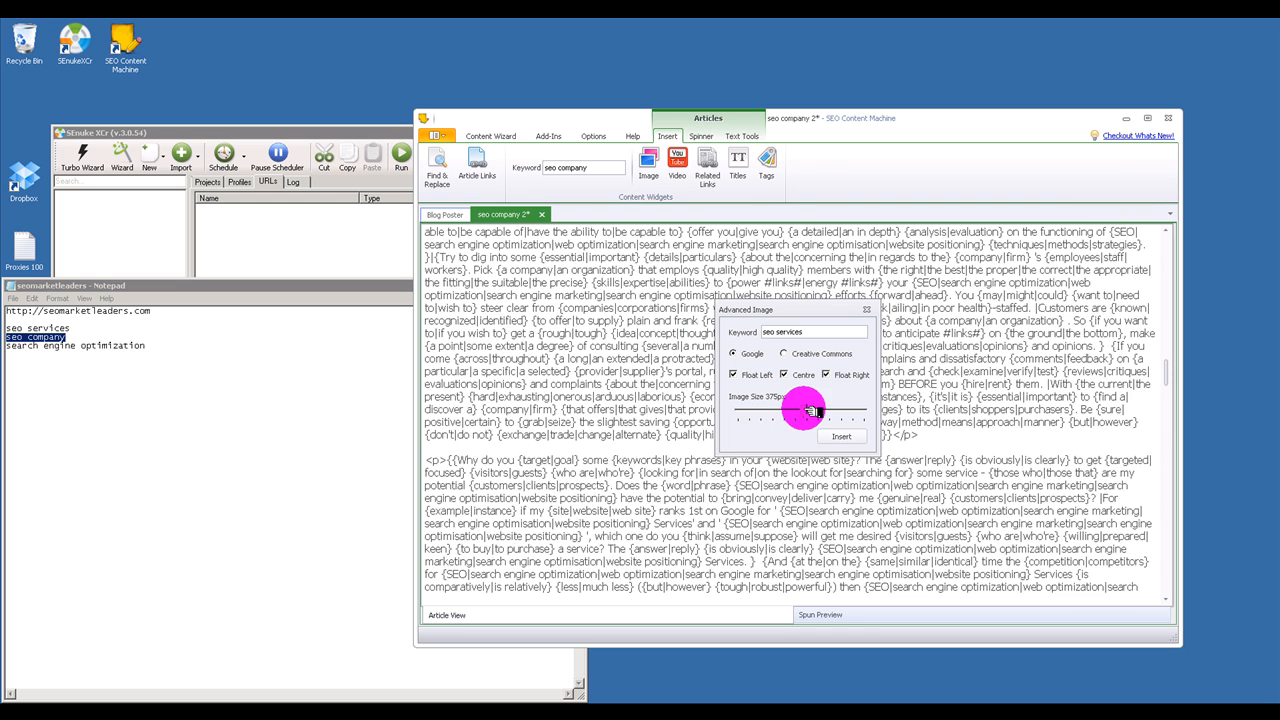
left_click(841, 436)
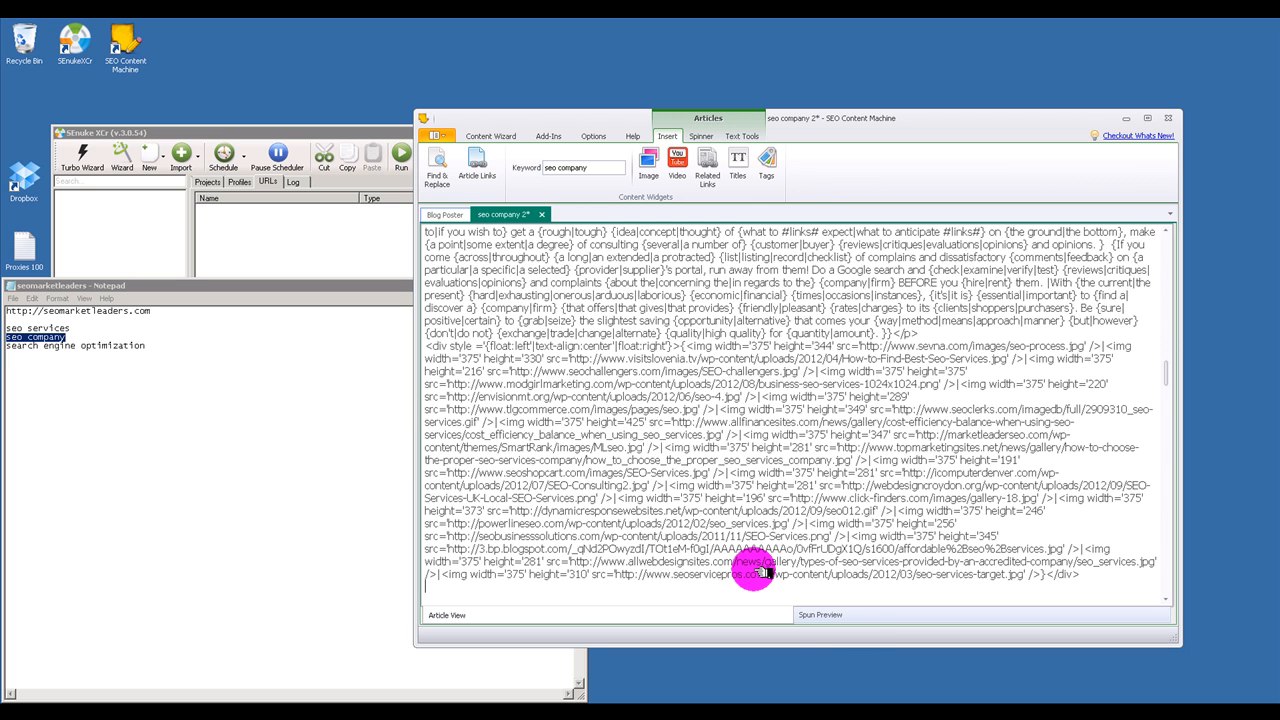
Step: Examine the spun preview's title, images and #links# placeholders against the Notepad keyword list, and return to the start of the article source
left_click(843, 618)
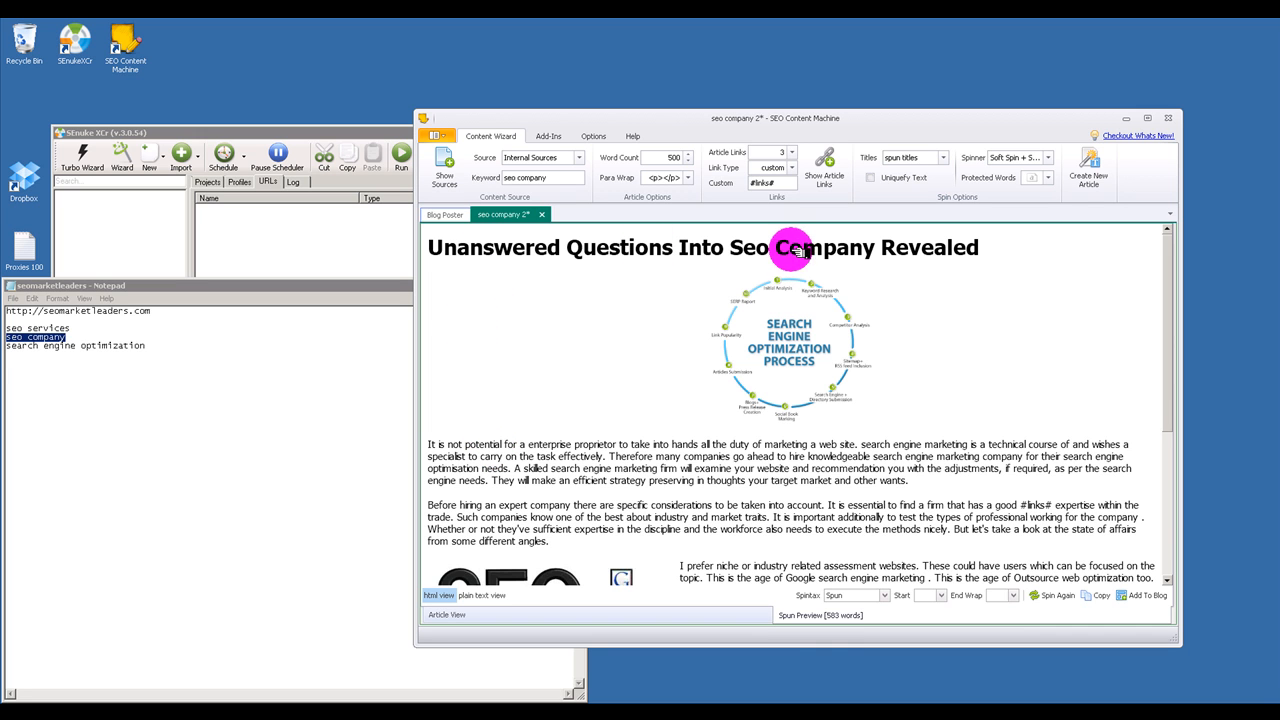
left_click(771, 325)
scroll(775, 325, "down", 5)
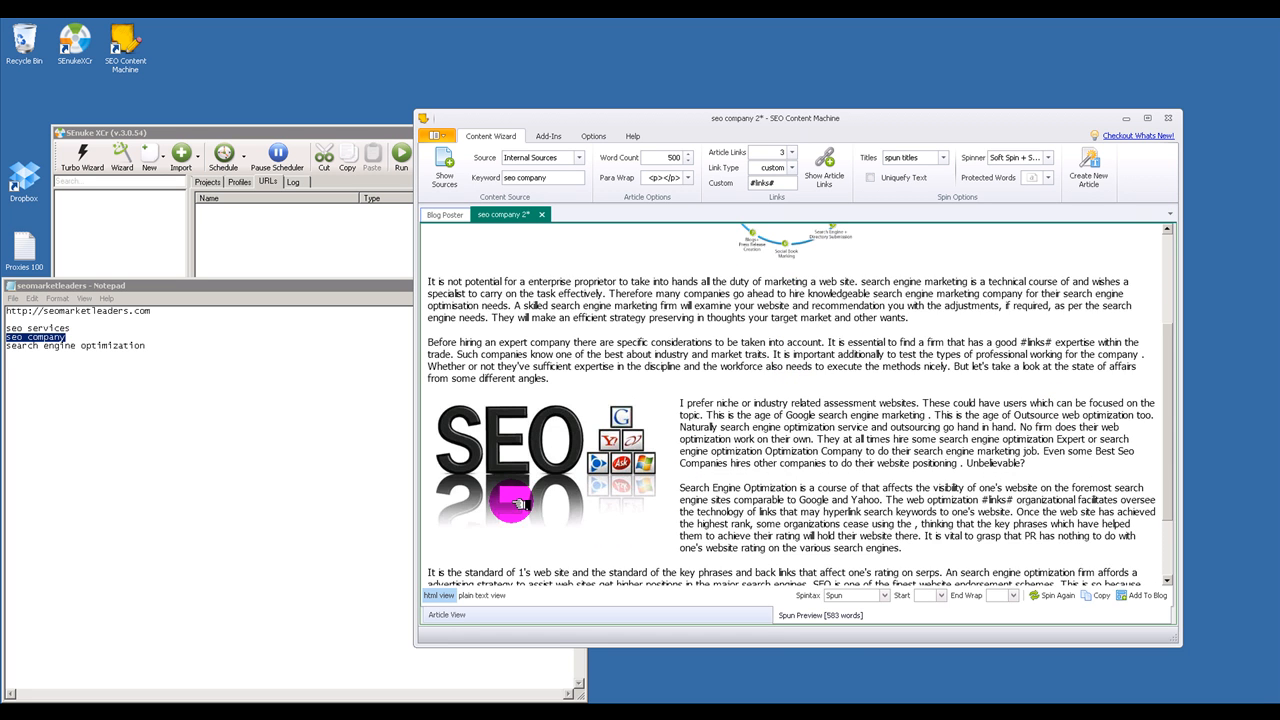
scroll(527, 479, "down", 2)
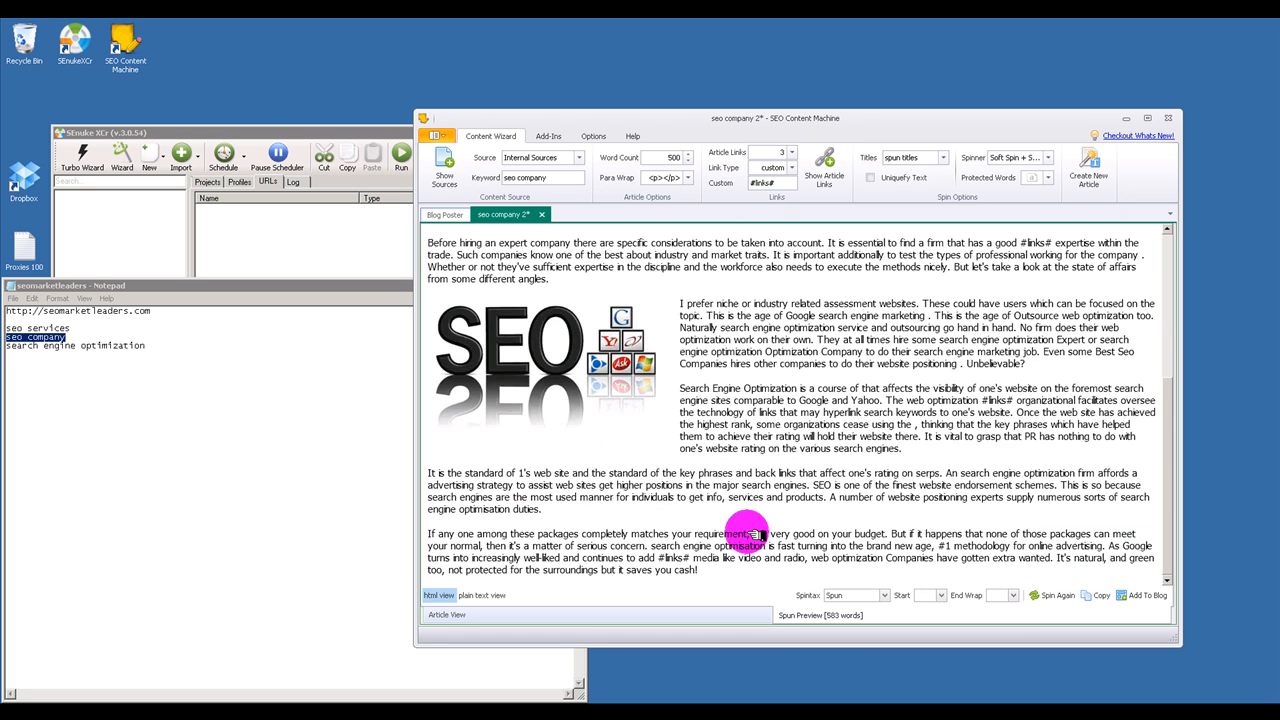
scroll(740, 535, "up", 6)
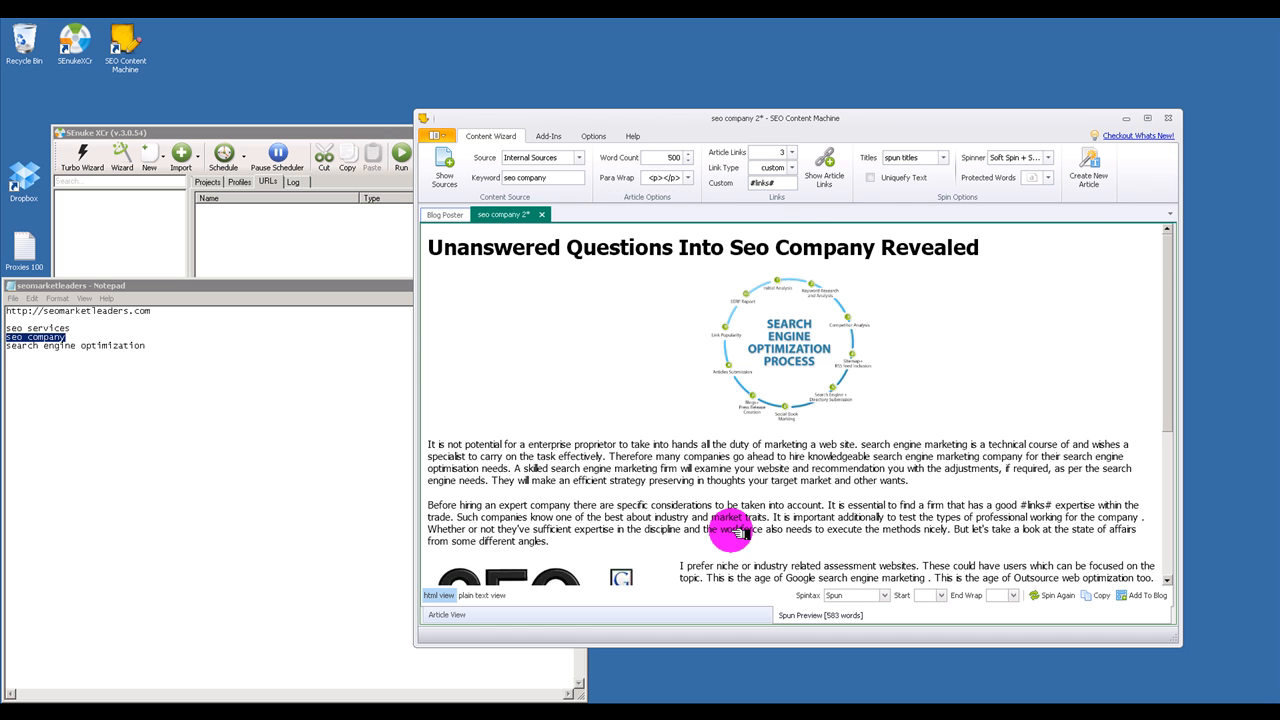
scroll(731, 533, "down", 3)
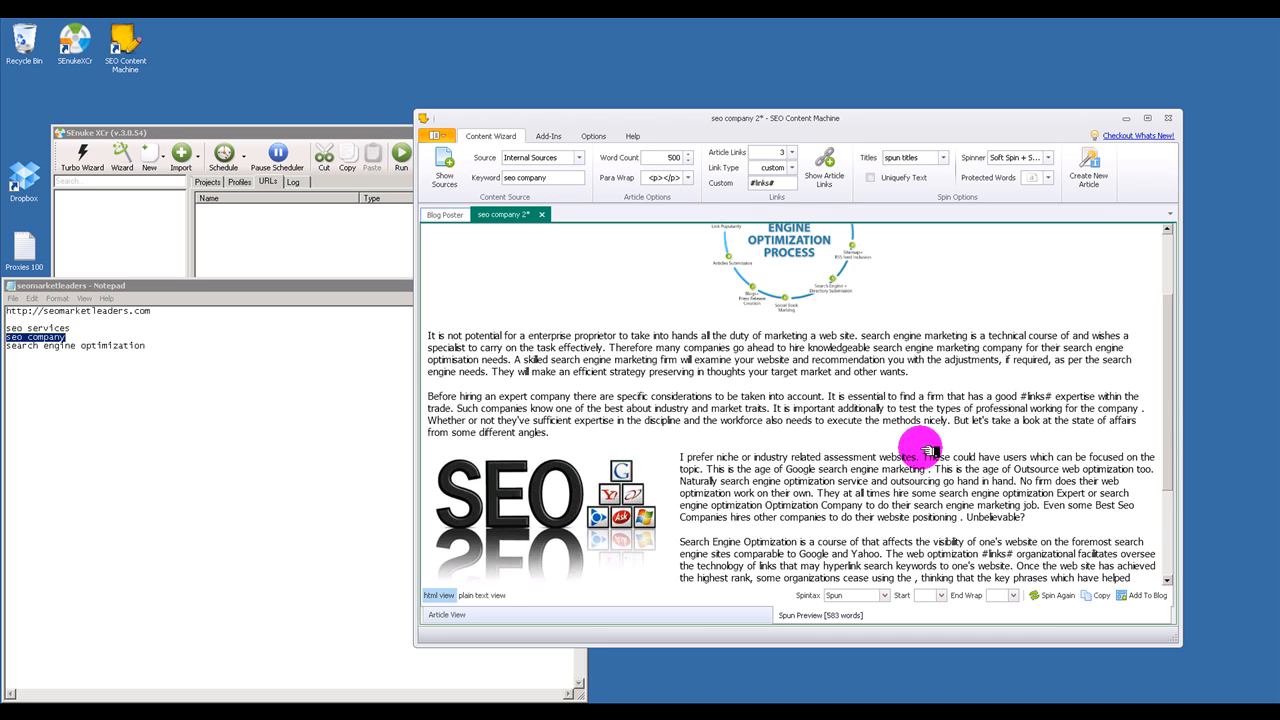
double_click(1034, 397)
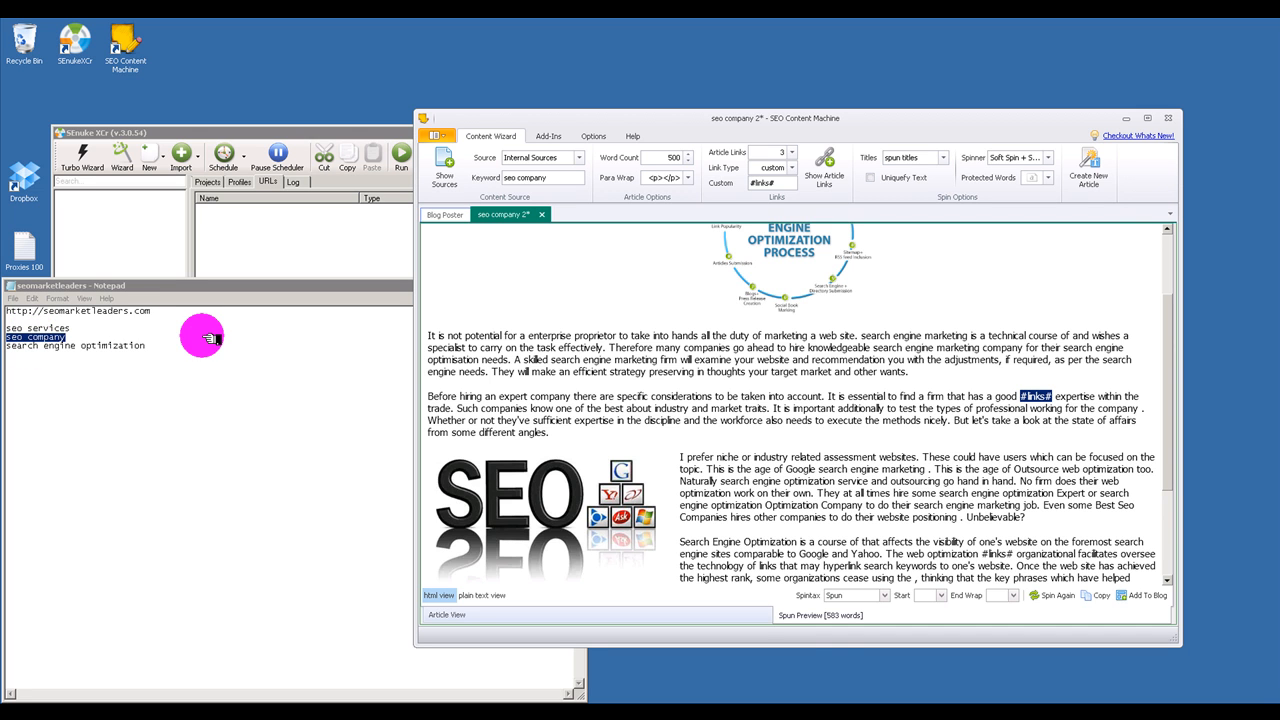
left_click(781, 399)
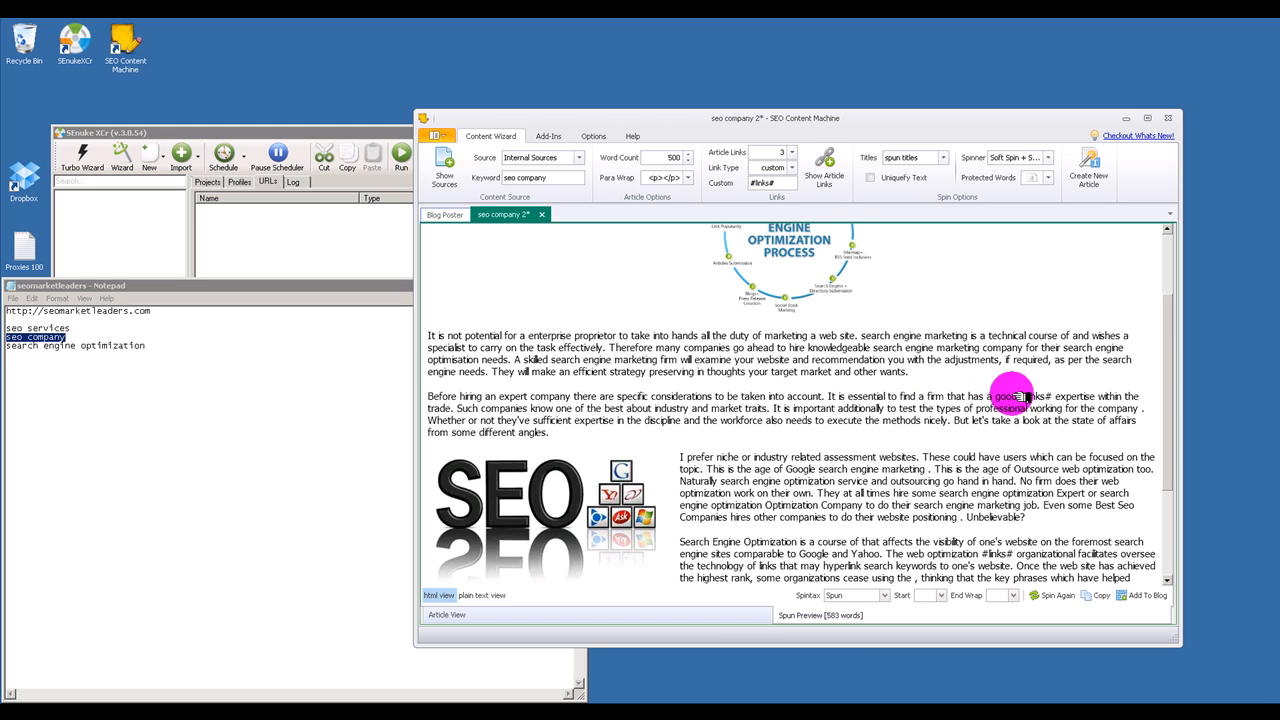
left_click(46, 336)
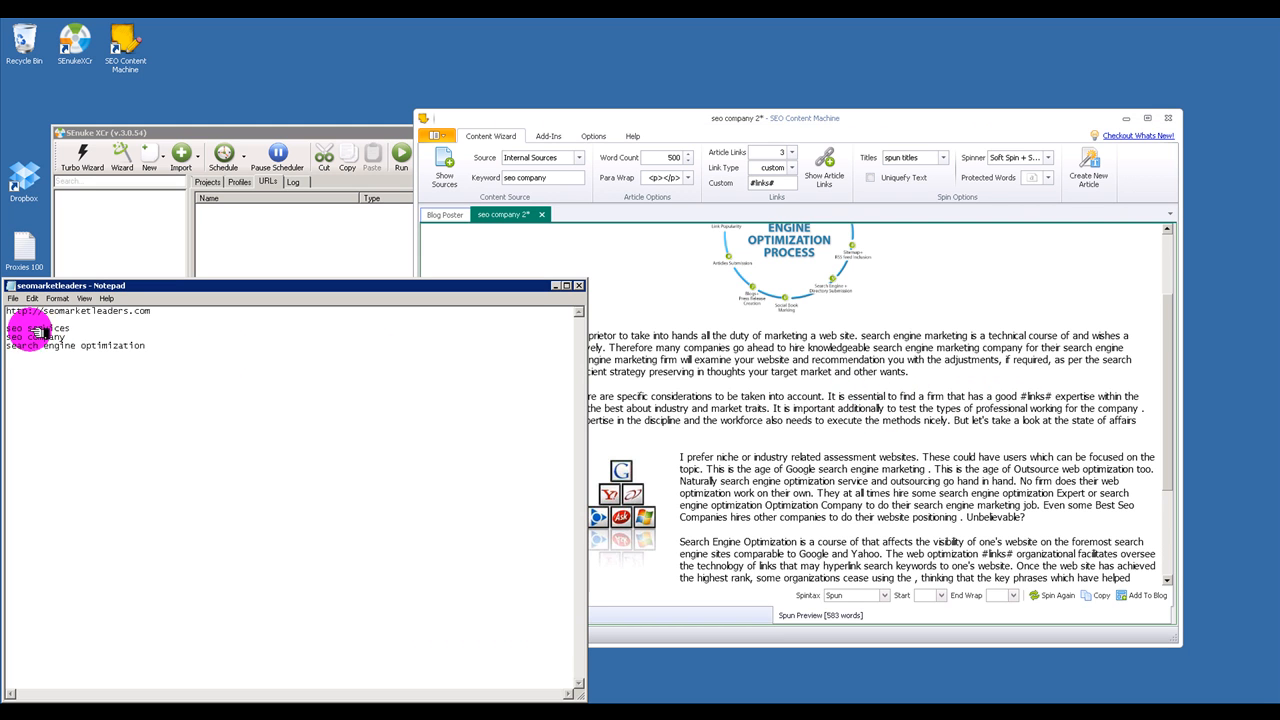
left_click(968, 400)
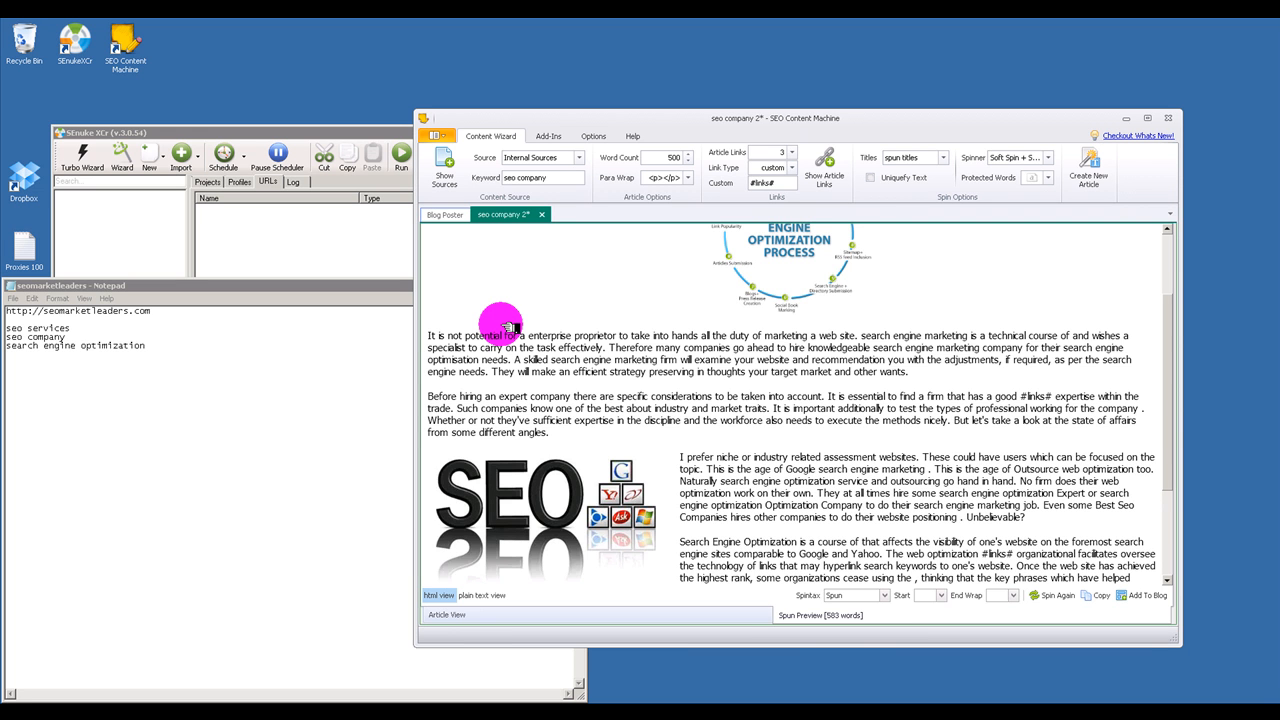
left_click(500, 619)
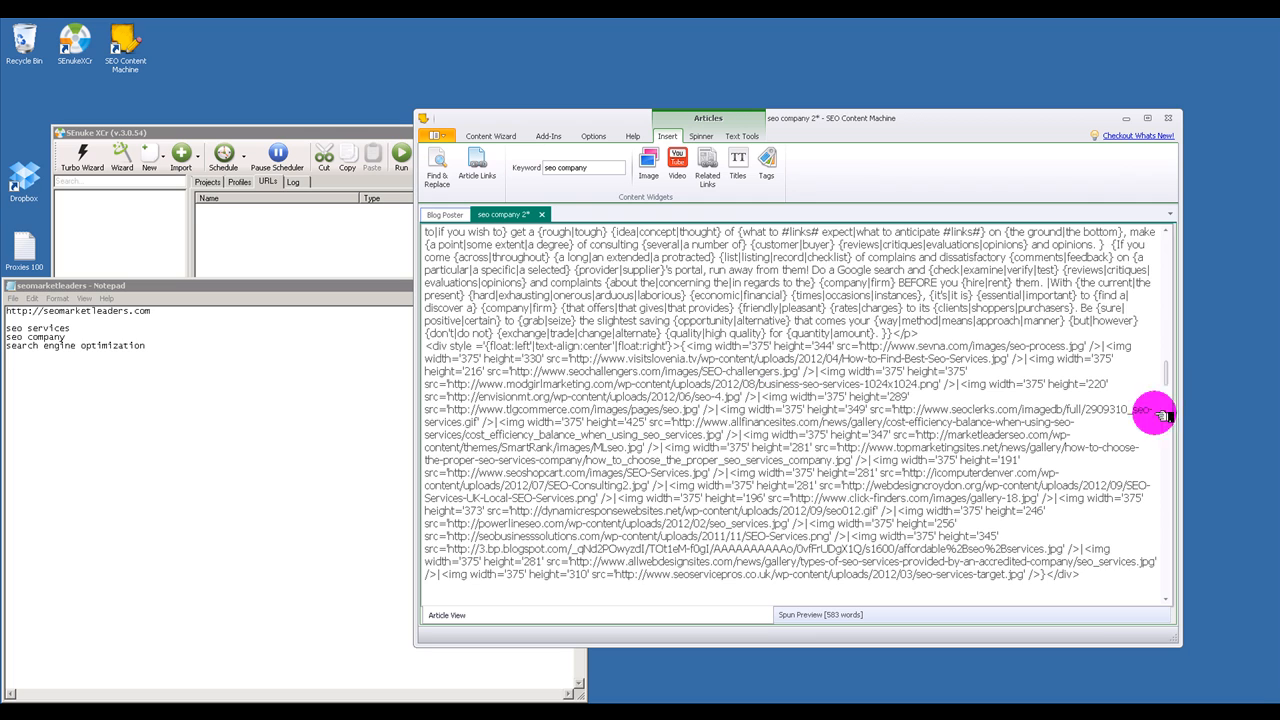
left_click_drag(1167, 374, 1168, 217)
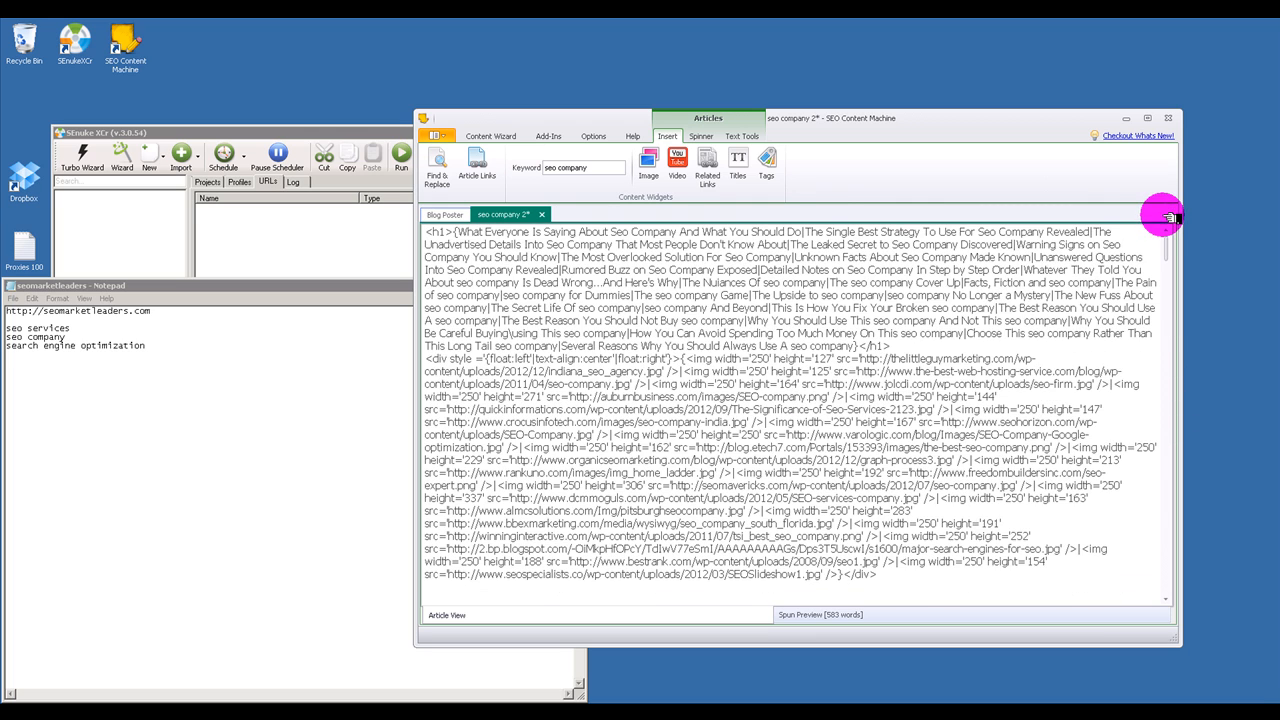
Step: Switch to SEnuke XCr, open the New Campaign Wizard in a smaller window and name the campaign "Seo wiki"
left_click(268, 240)
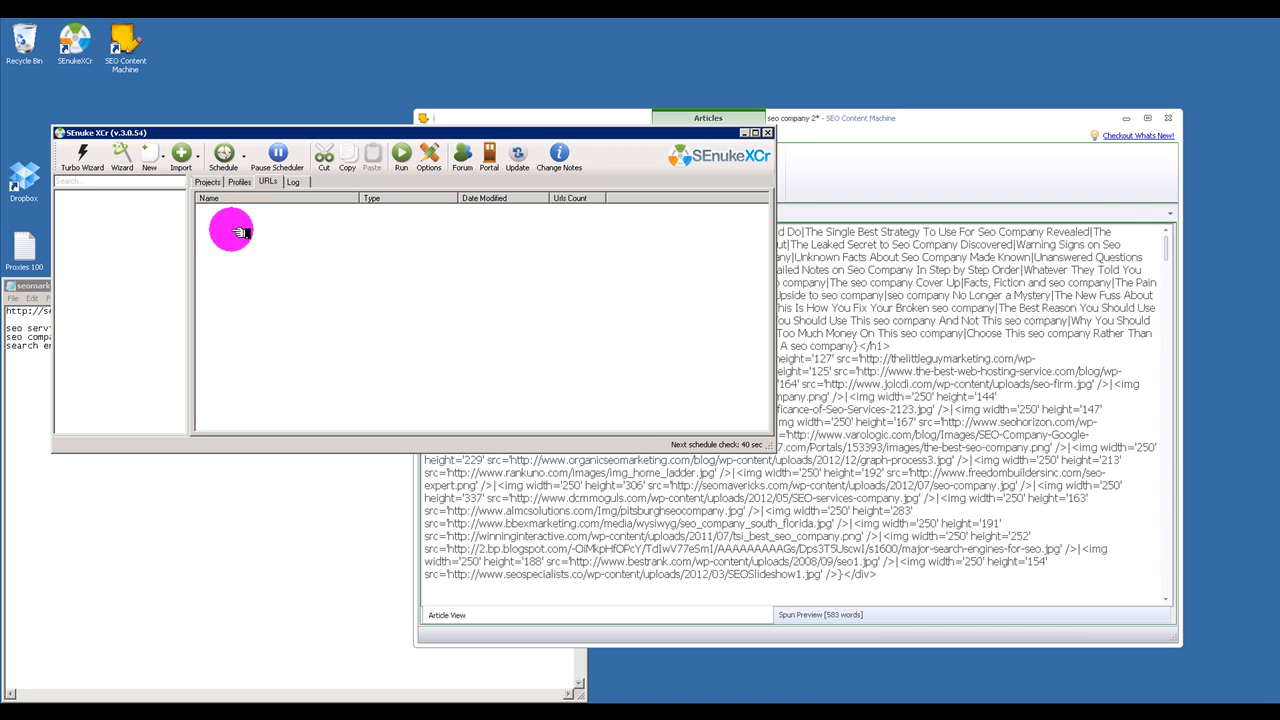
left_click(124, 158)
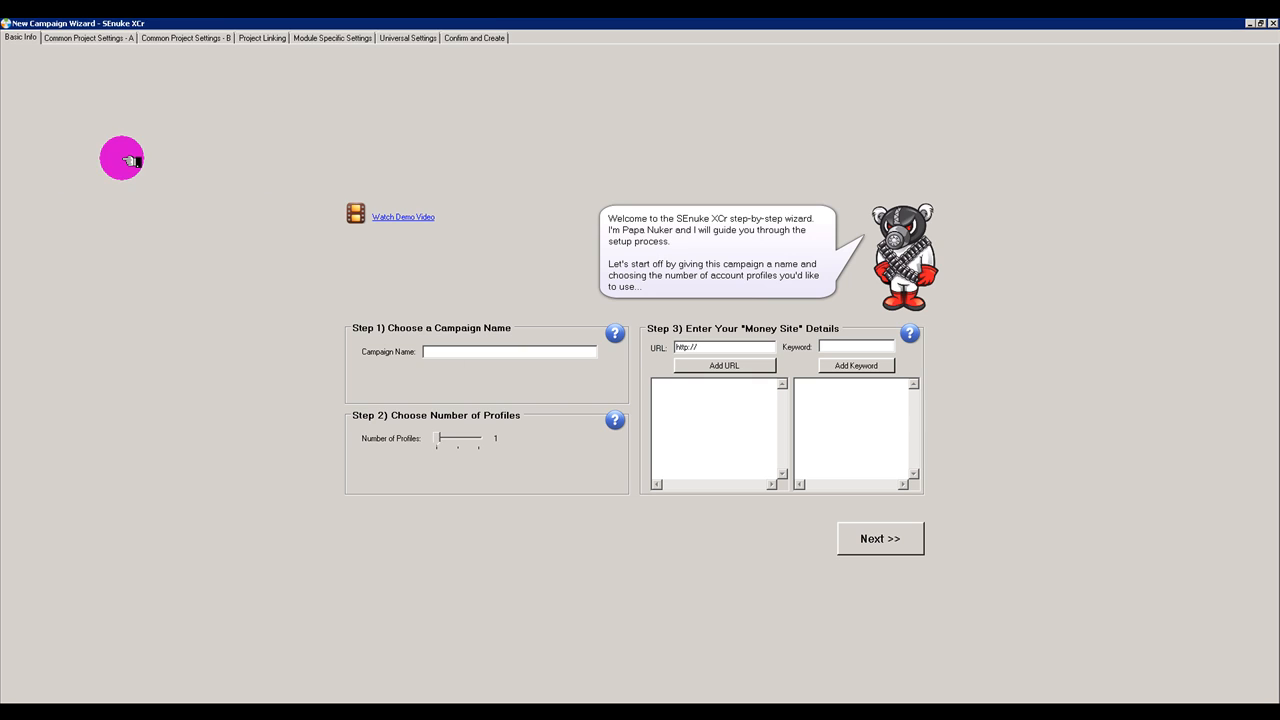
double_click(212, 26)
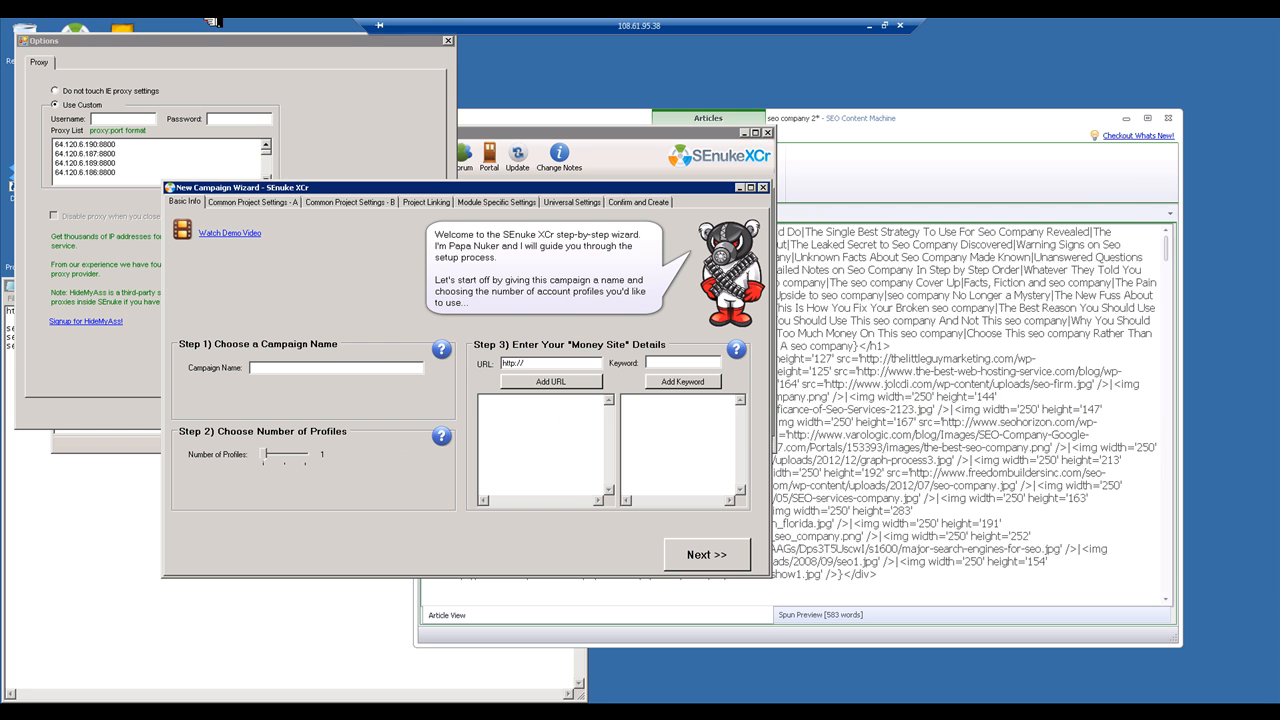
left_click(447, 41)
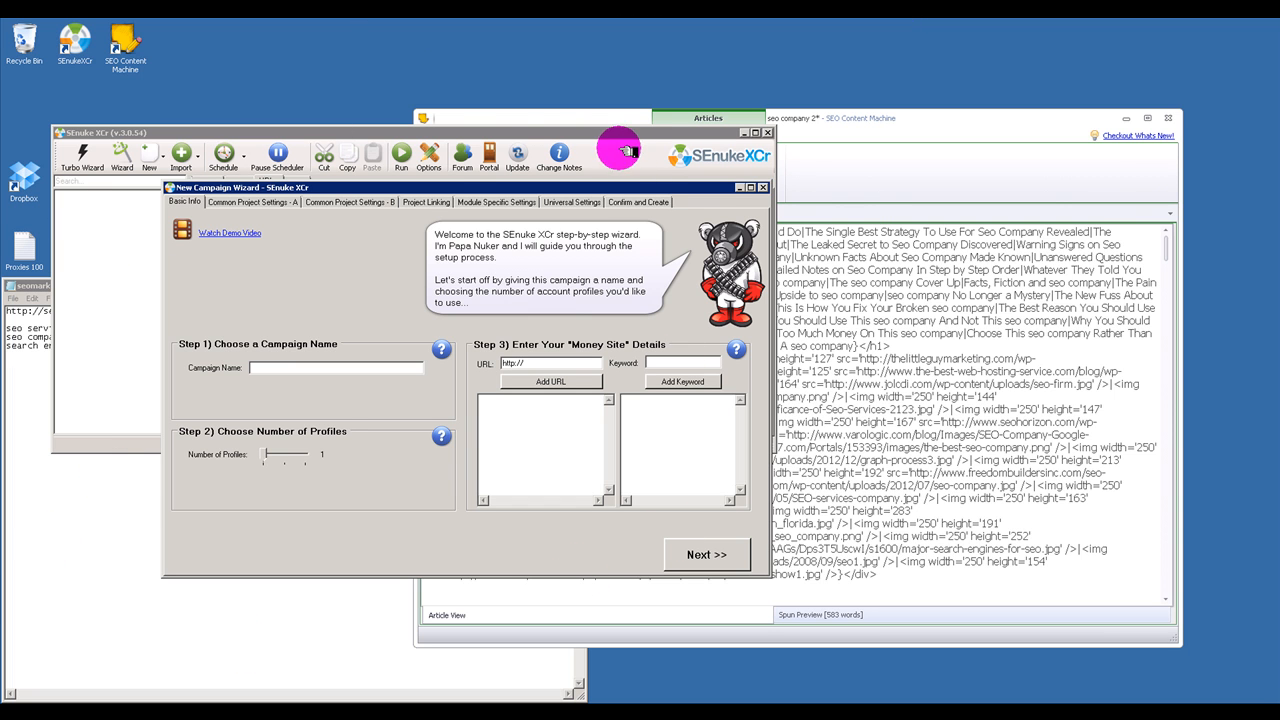
left_click_drag(444, 188, 548, 197)
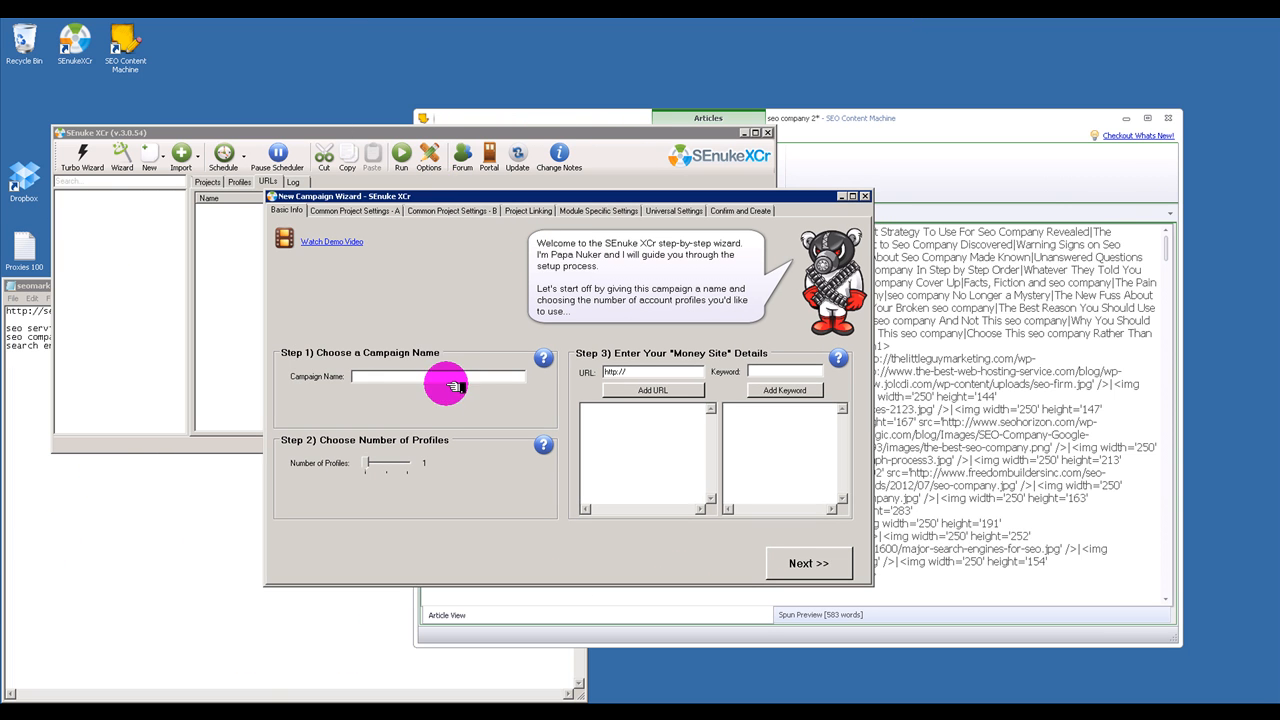
left_click(422, 381)
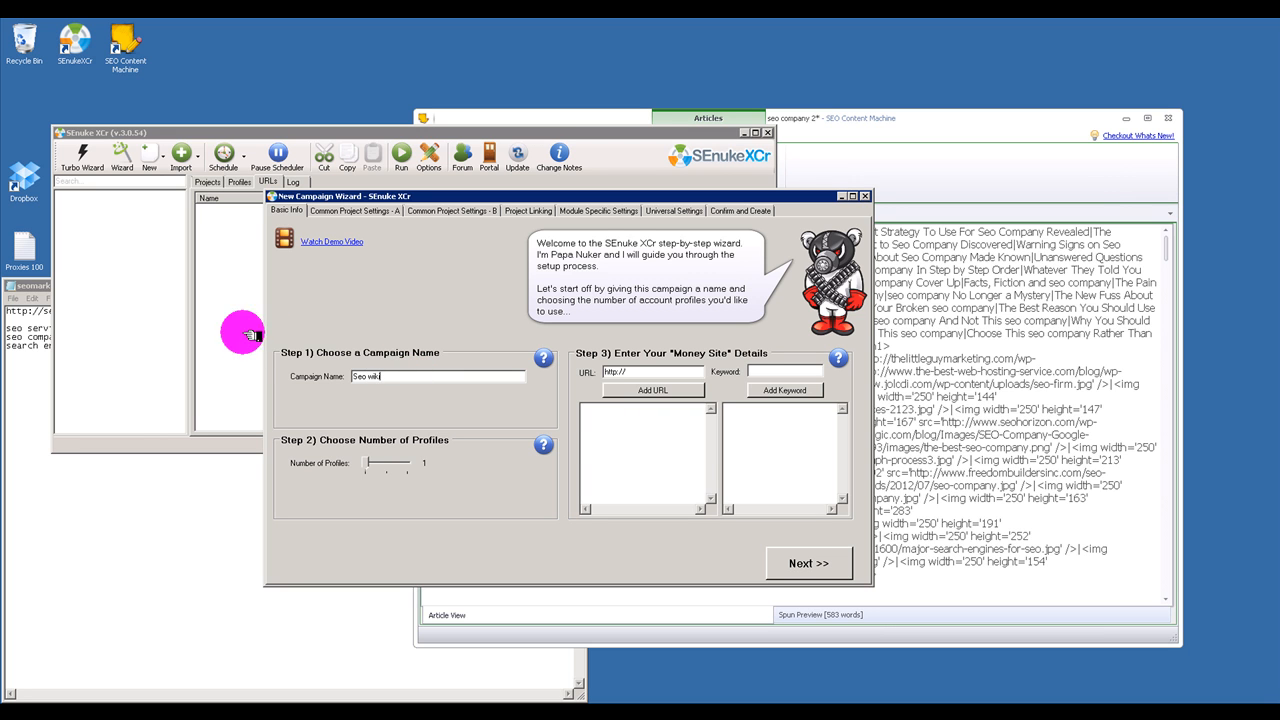
left_click(636, 450)
left_click(100, 478)
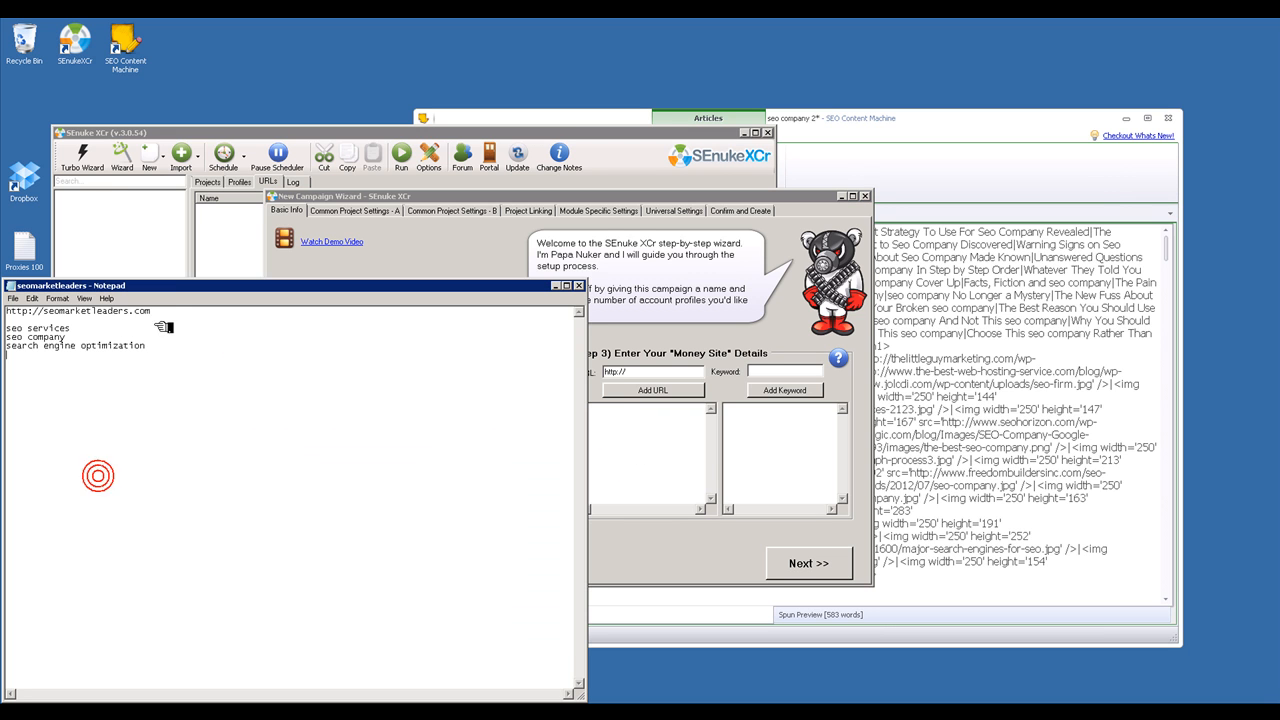
left_click_drag(8, 311, 163, 309)
key("ctrl+c")
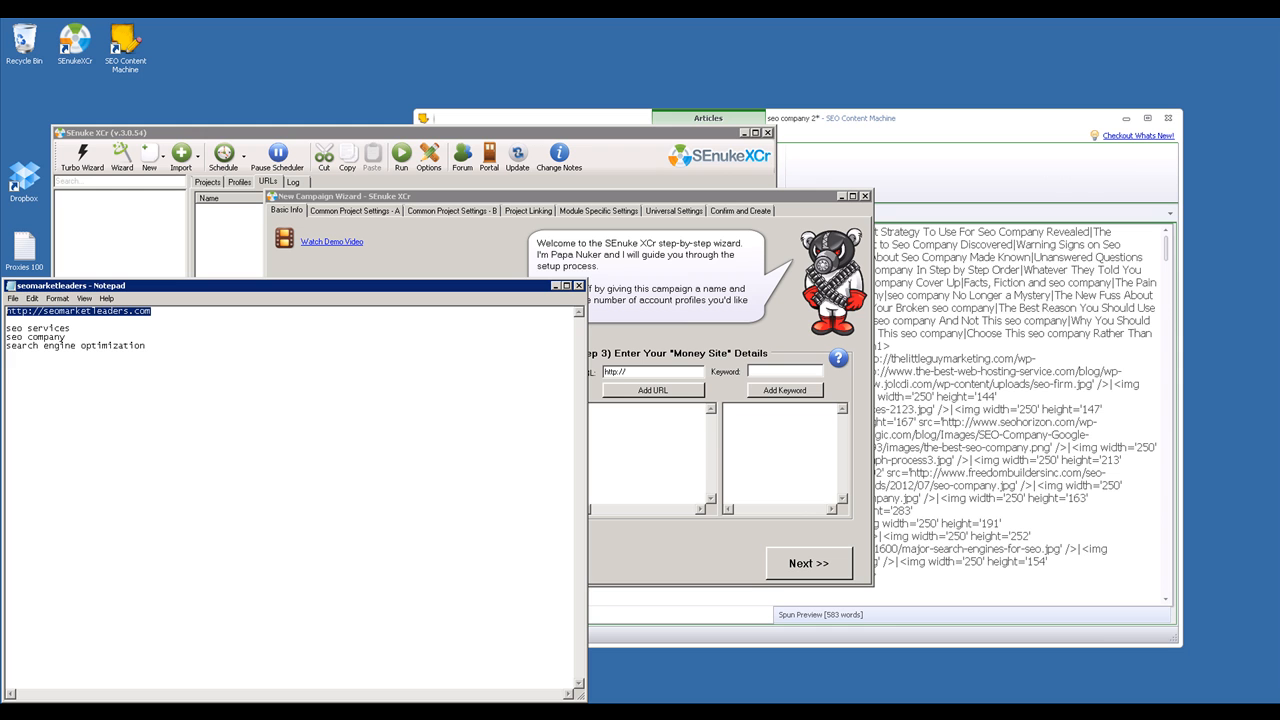
left_click(617, 430)
key("ctrl+v")
left_click_drag(146, 347, 6, 326)
key("ctrl+c")
left_click(751, 456)
key("ctrl+v")
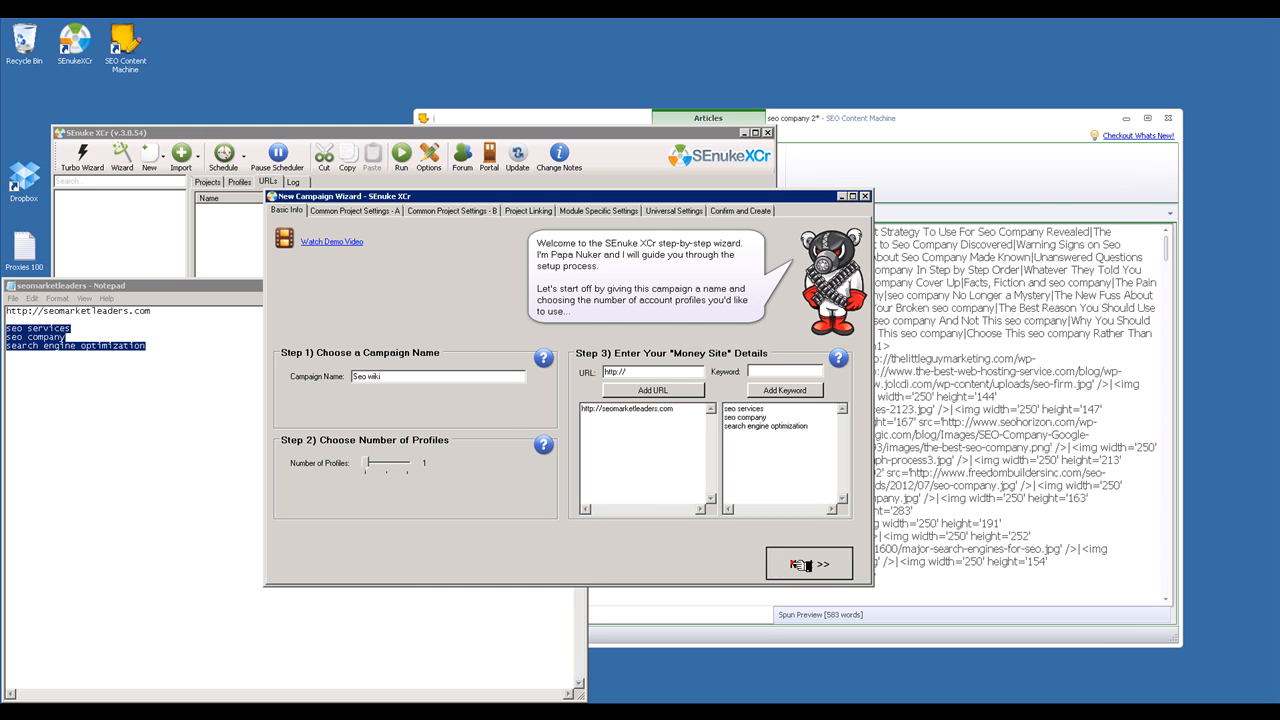
left_click(790, 563)
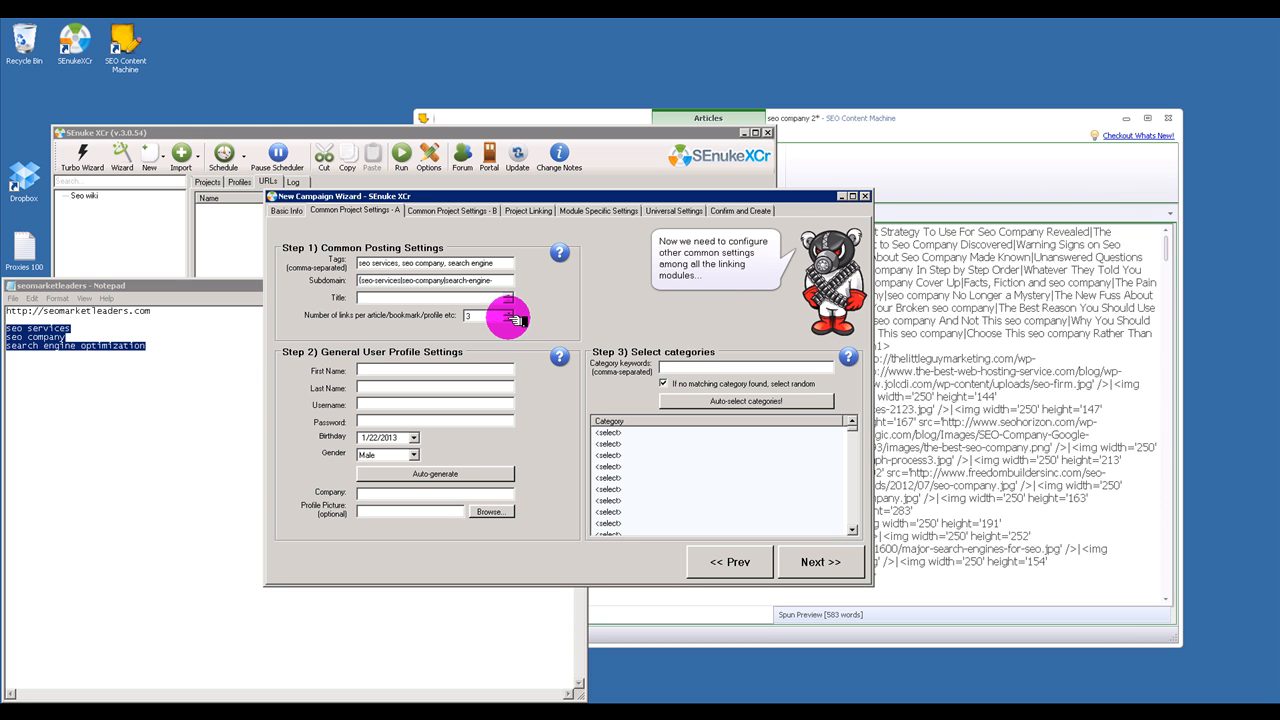
Step: Set the number of links per article/bookmark/profile to 1 and return to the article in SEO Content Machine
left_click(1019, 360)
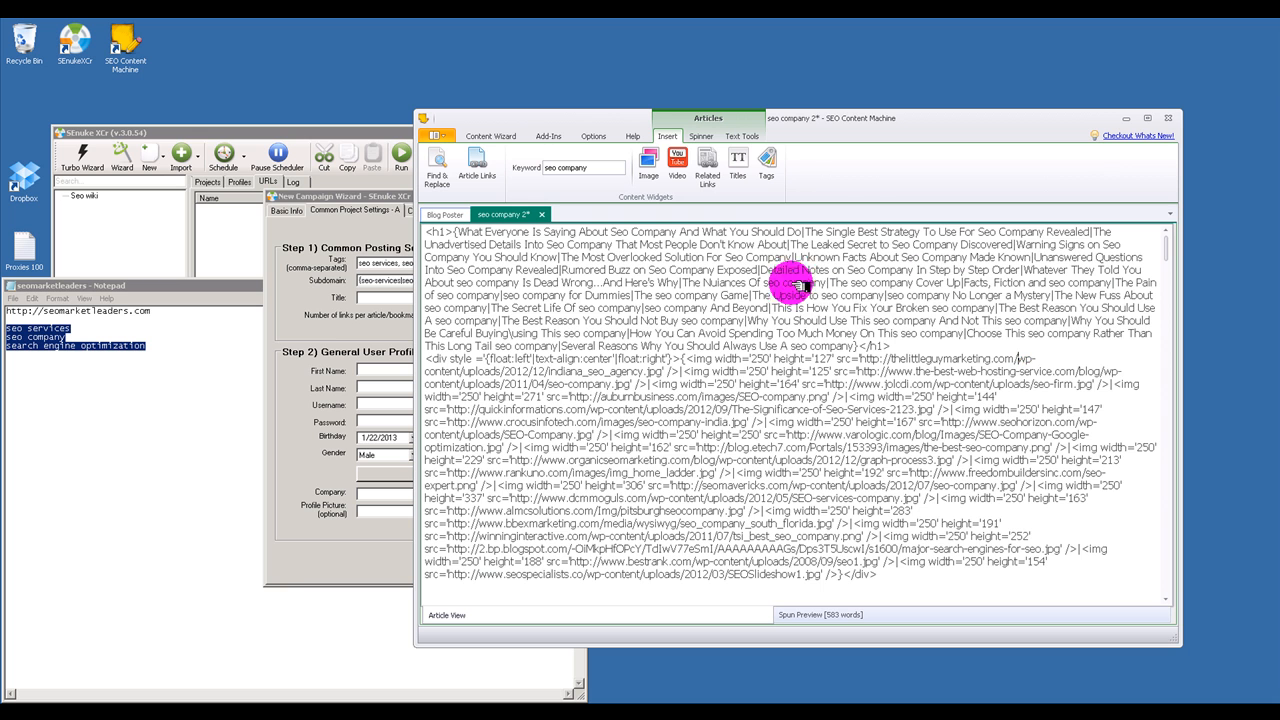
left_click(337, 343)
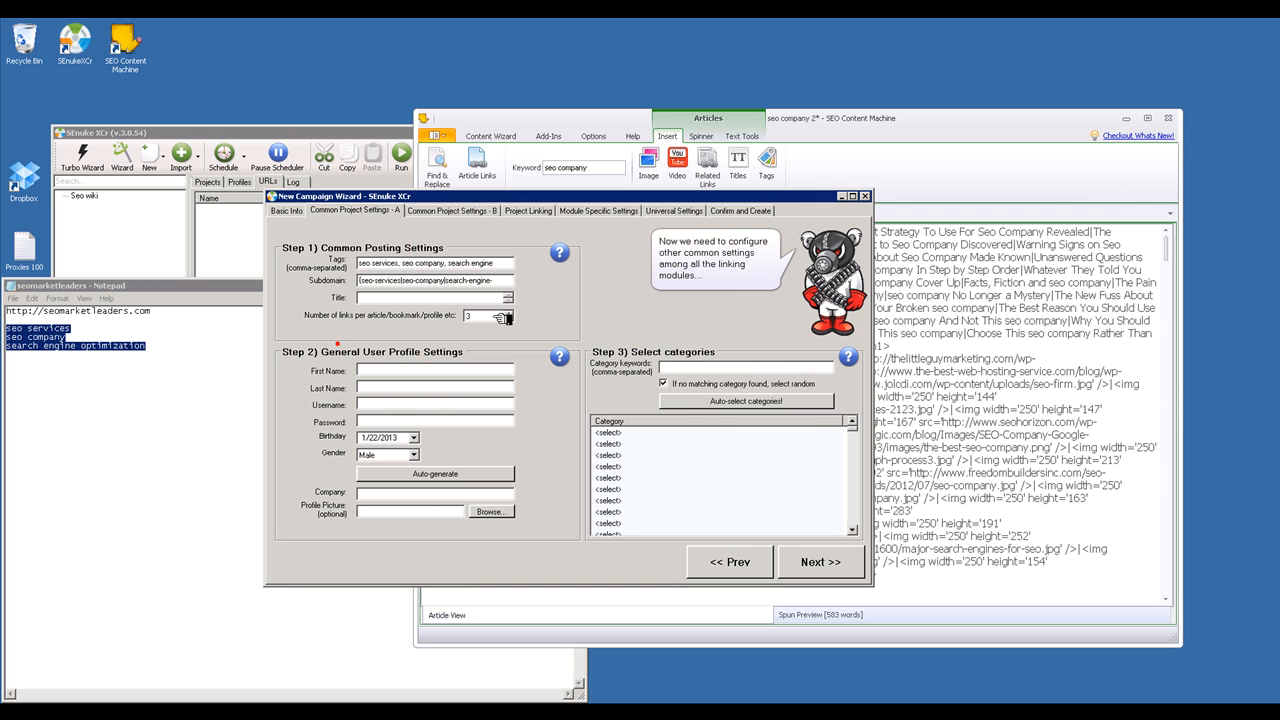
left_click(508, 317)
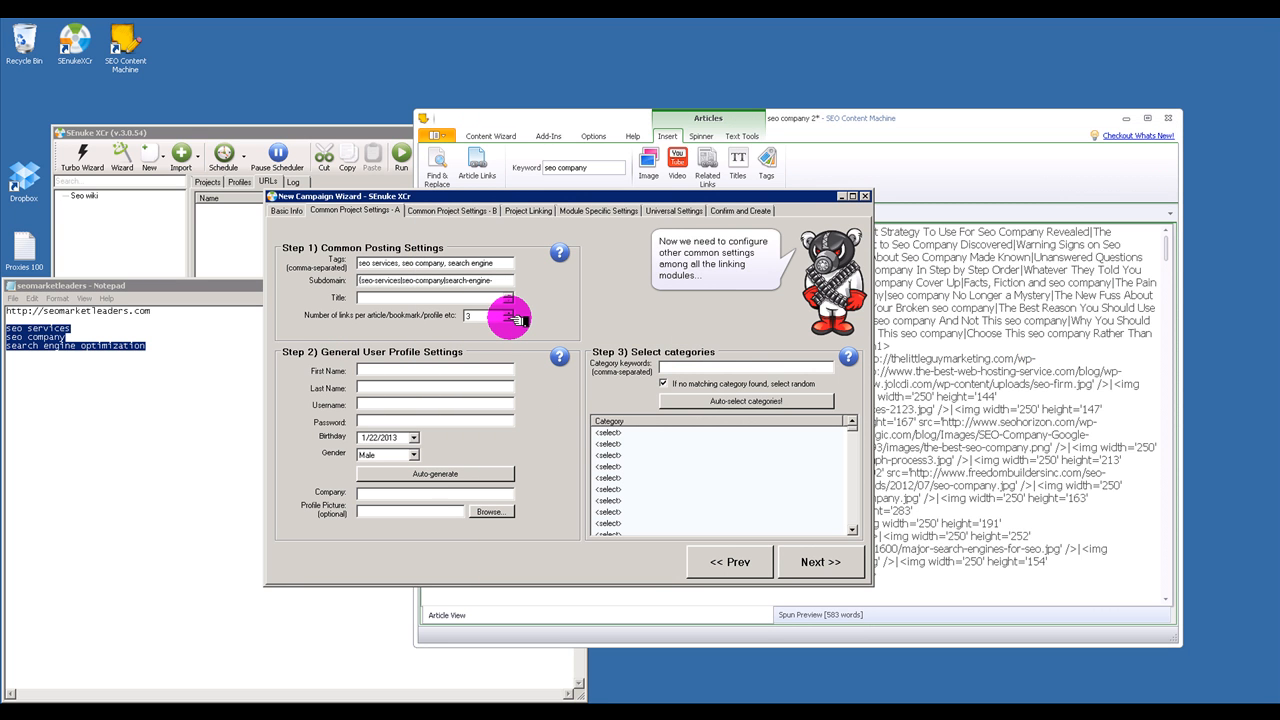
left_click_drag(499, 319, 455, 320)
type("1")
left_click(891, 397)
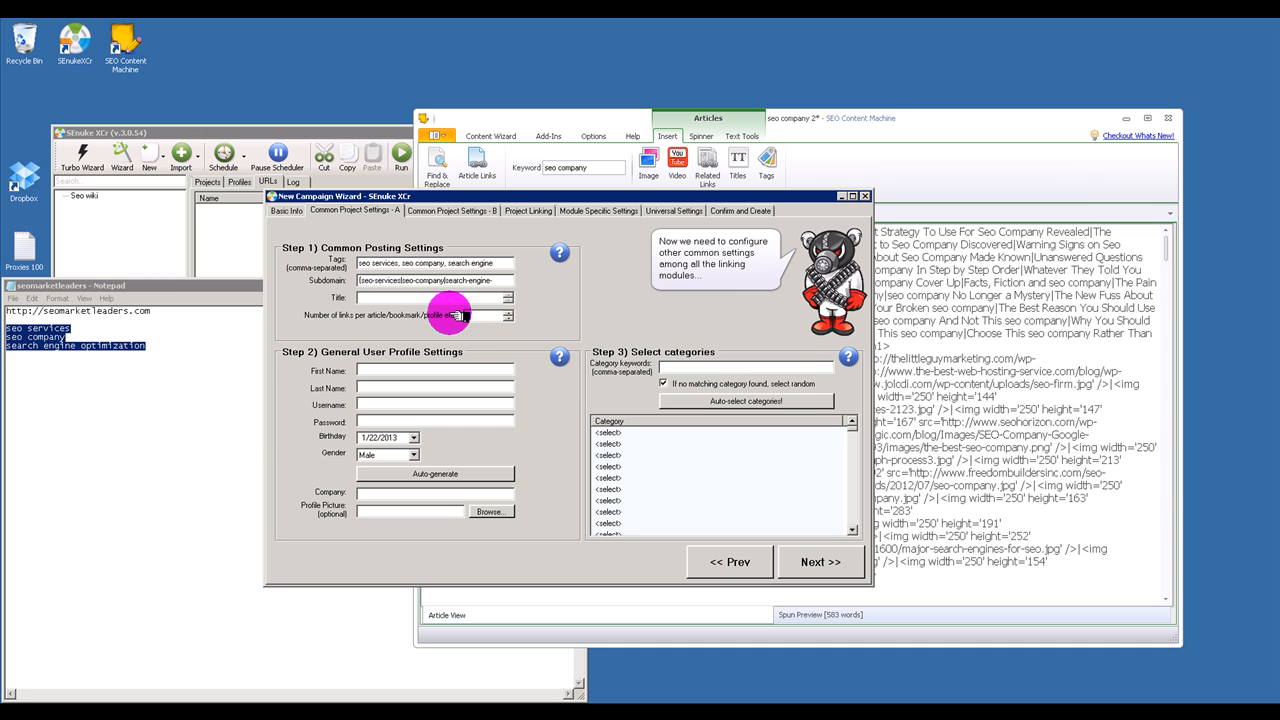
left_click(929, 393)
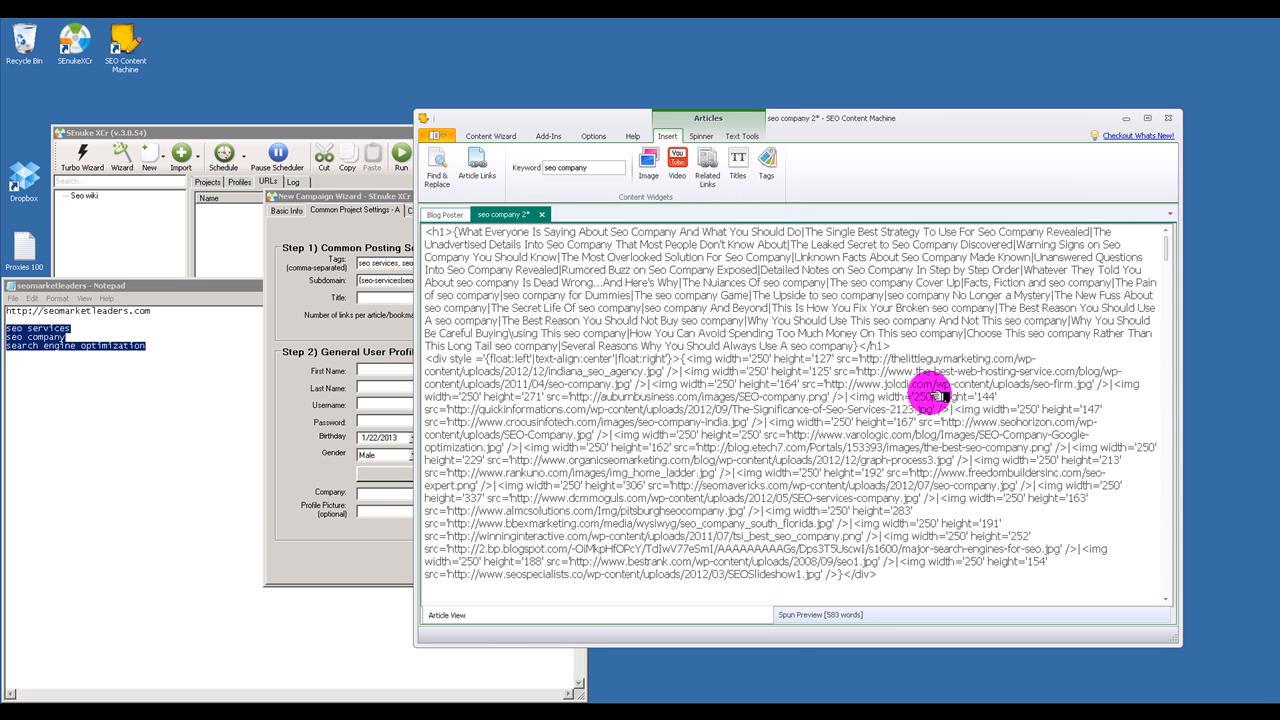
Step: Return to the campaign wizard, set the number of links per article/bookmark/profile to 1, and copy the Subdomain spintax into Notepad below the keywords
left_click(389, 329)
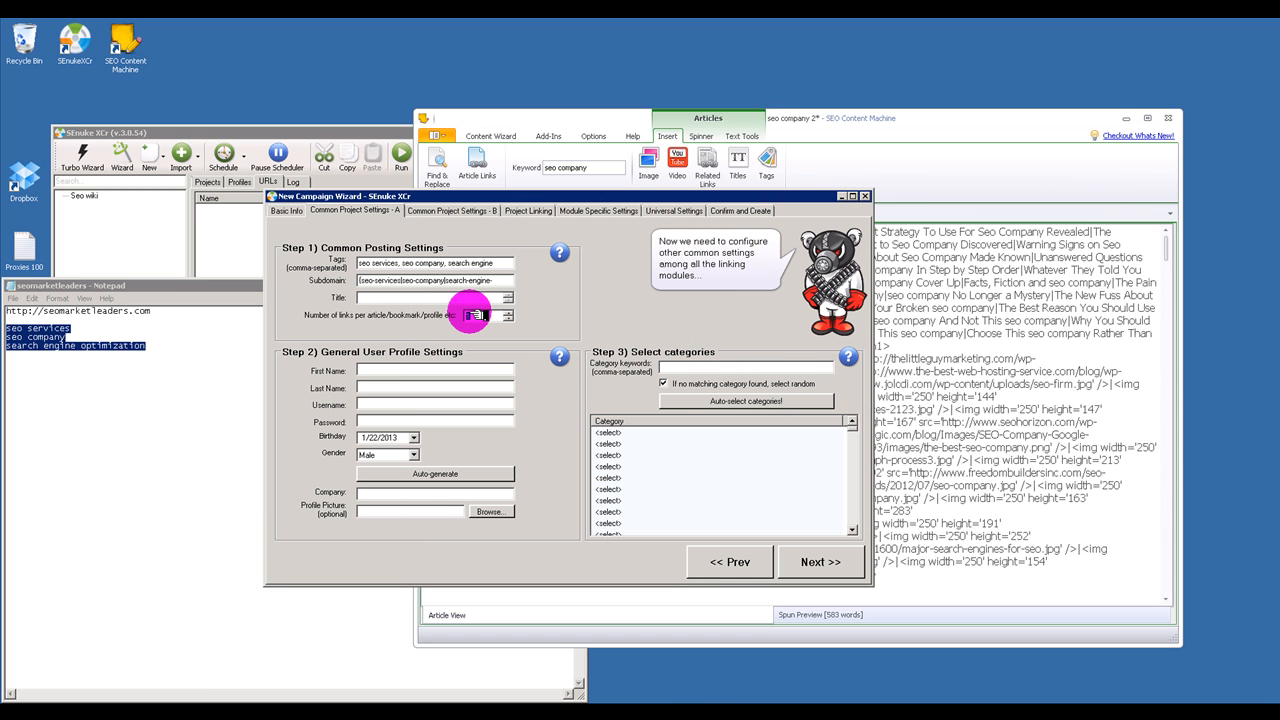
type("1")
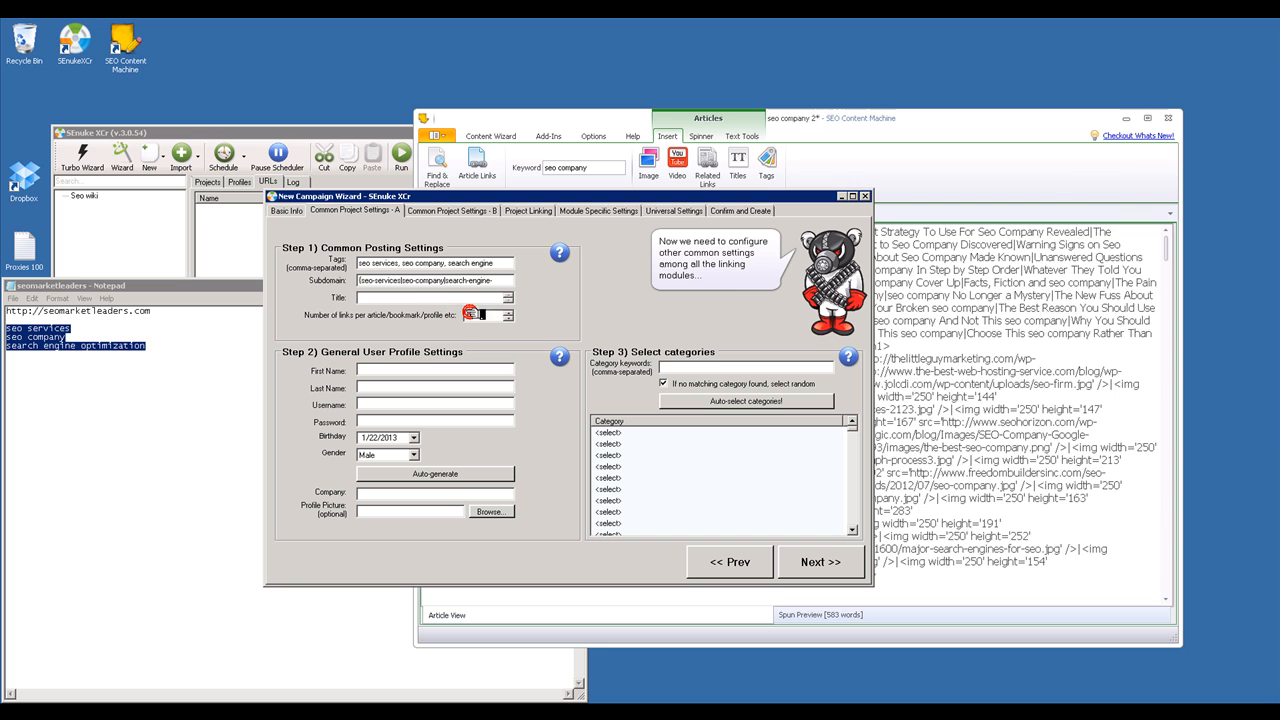
double_click(390, 282)
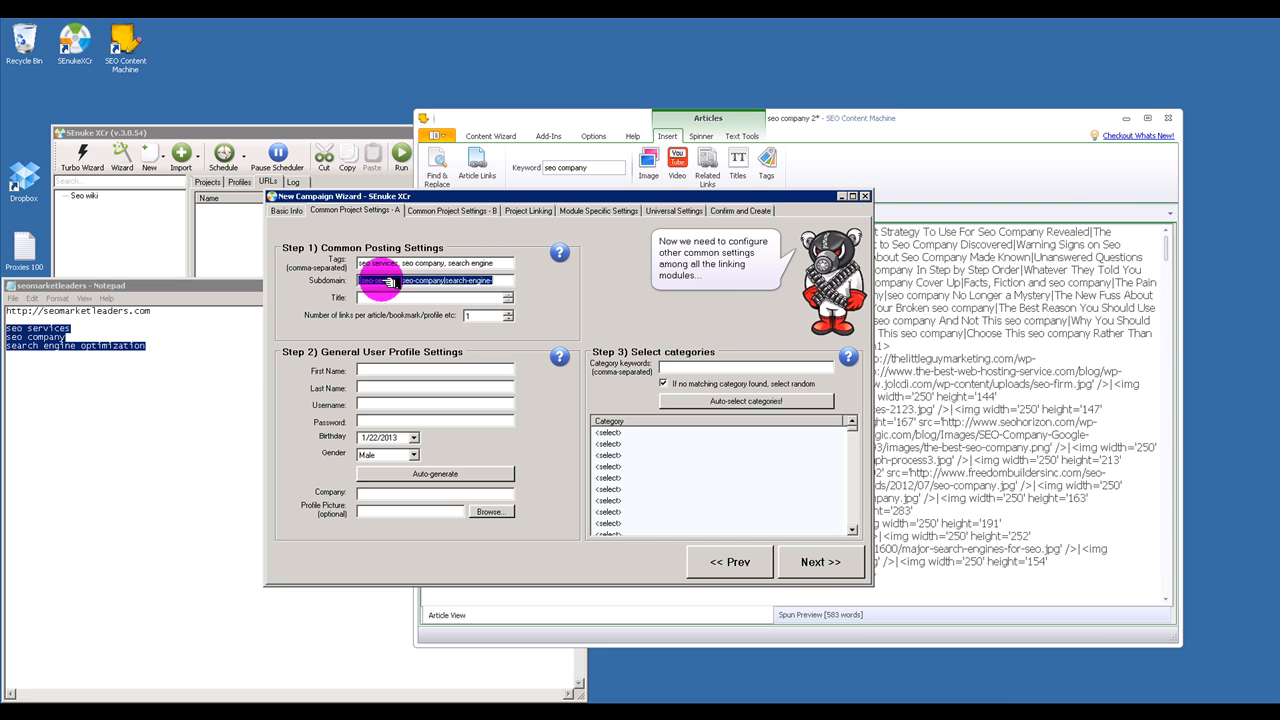
left_click(232, 414)
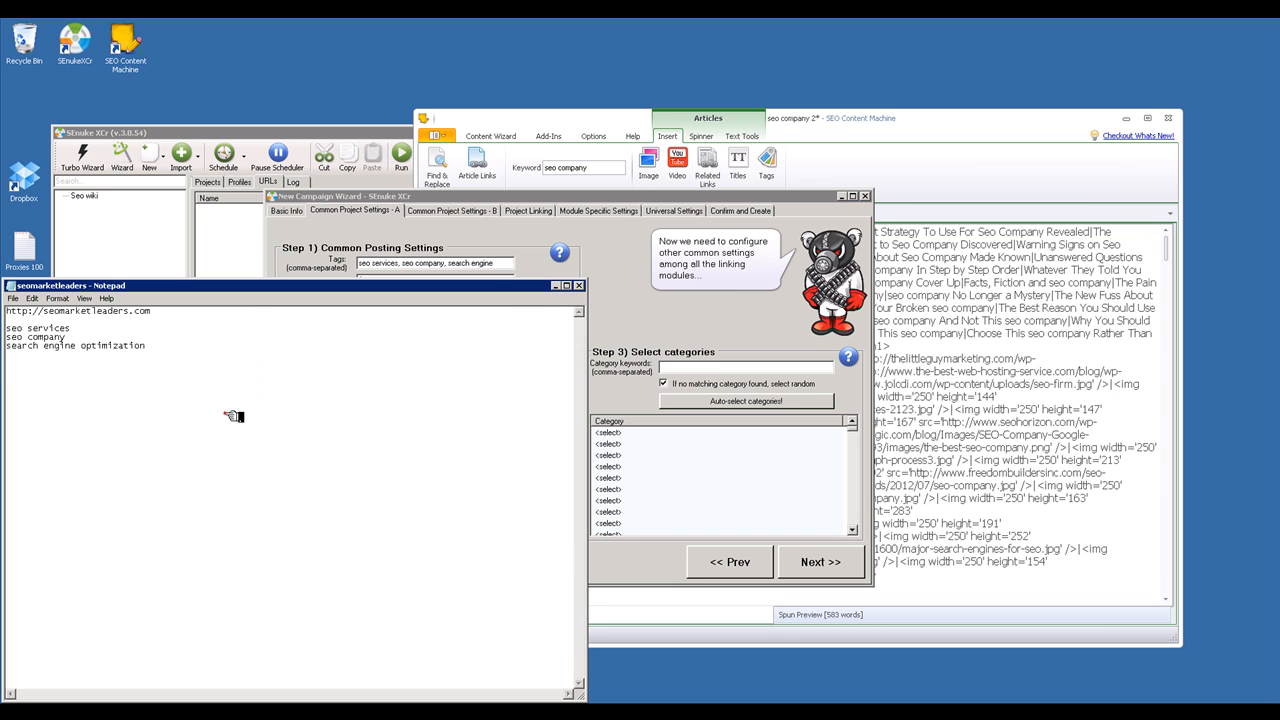
type("{seo-services|seo-company|search-engine-optimization}{1|2|3|4|5|6|7|8|9|0}{1|2|3|4|5|6|7|8|9|0}")
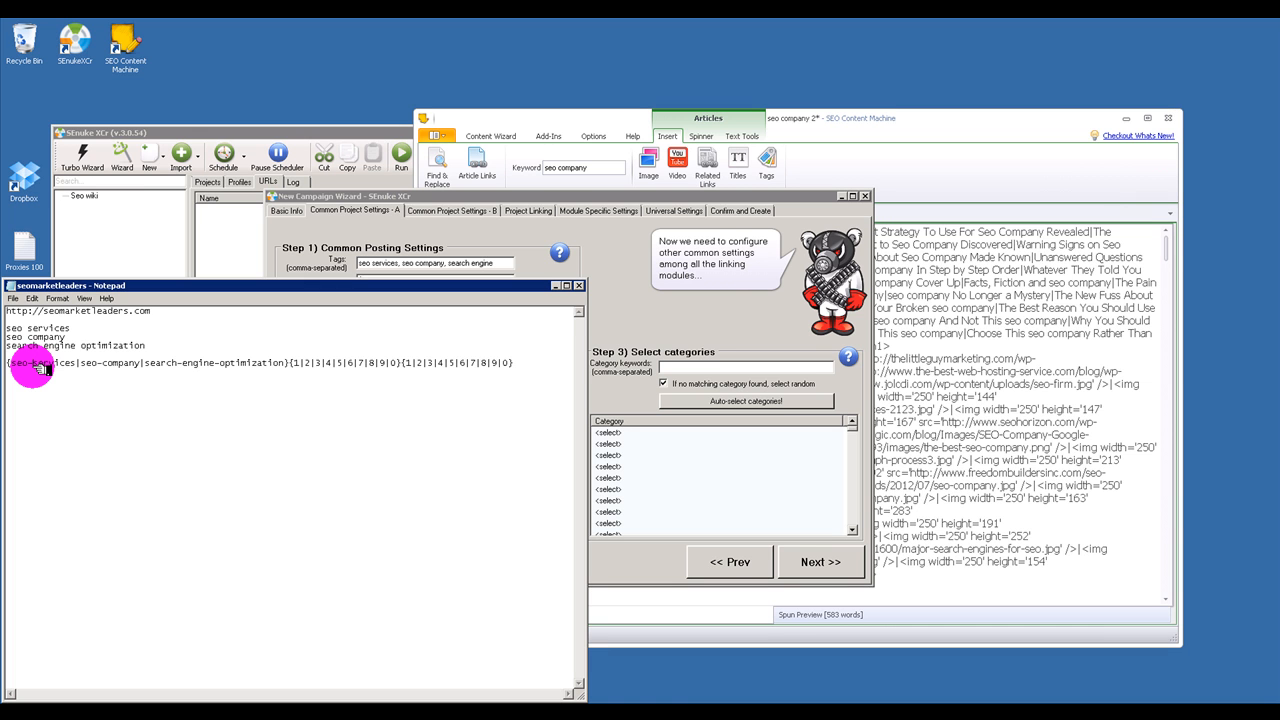
Step: Remove the hyphens from "seo-services" and "seo-company" in the Notepad spintax line so they read "seoservices" and "seocompany"
key("BackSpace")
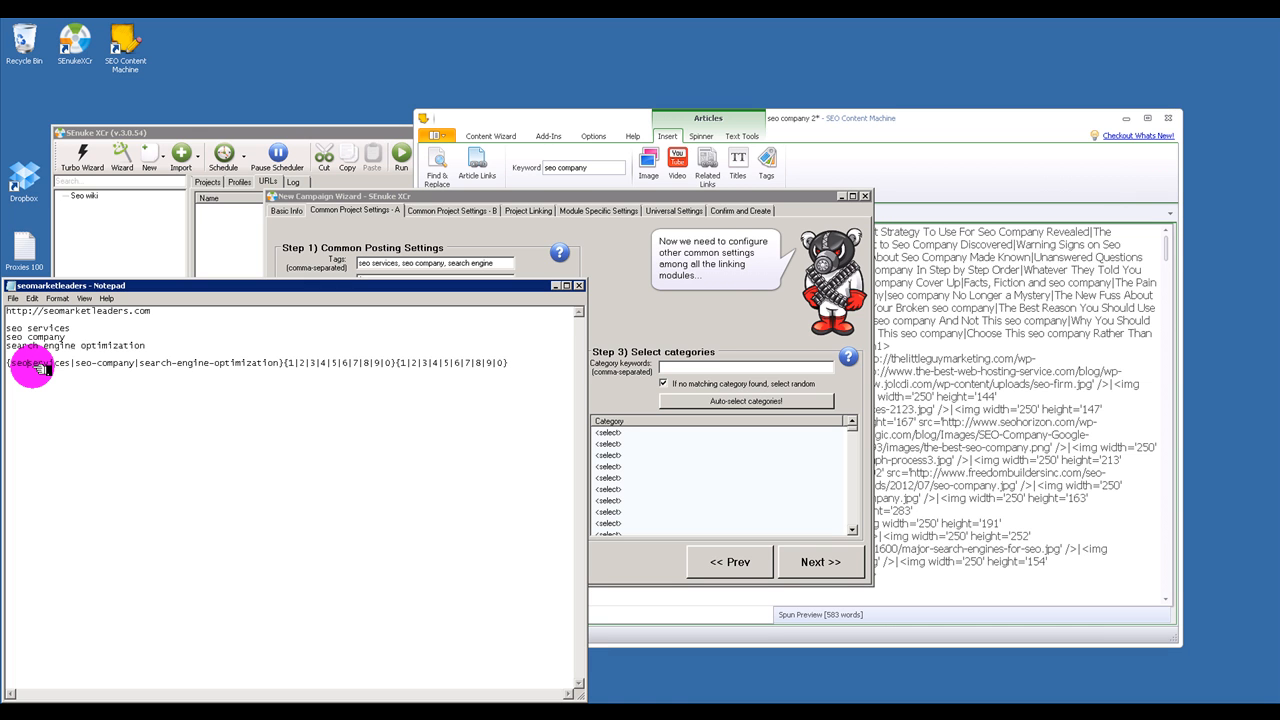
double_click(16, 364)
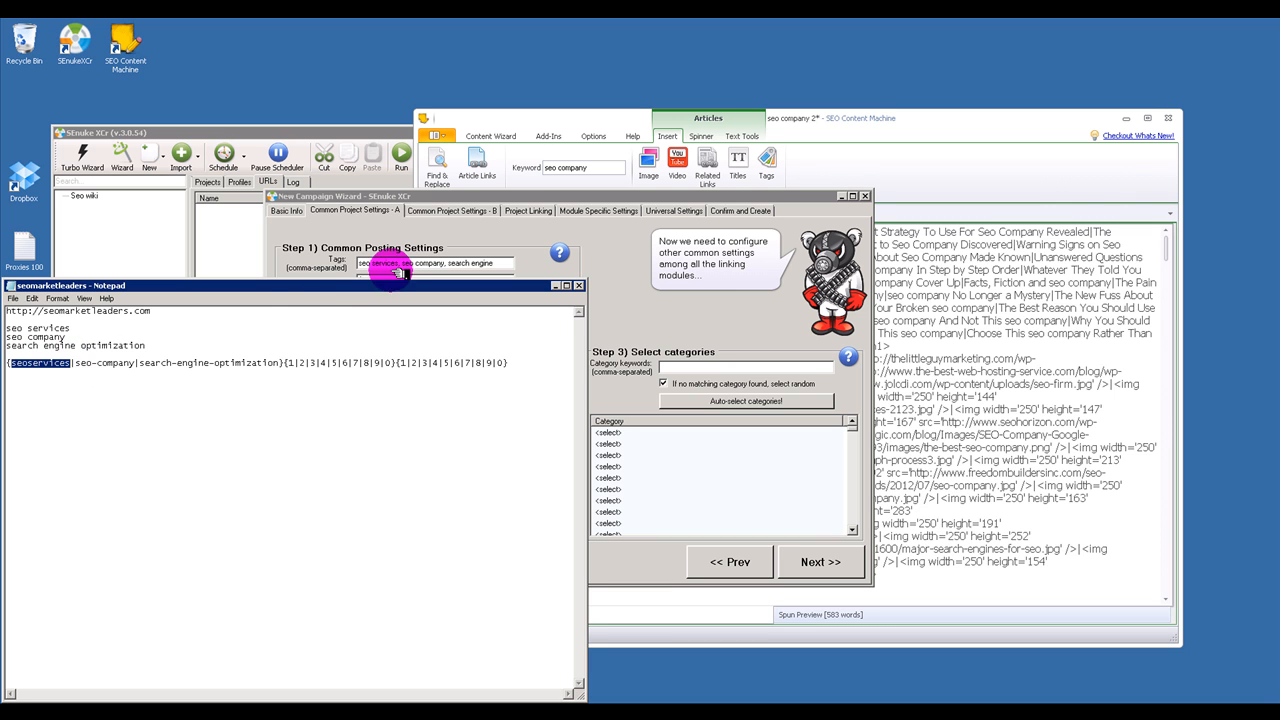
left_click(101, 364)
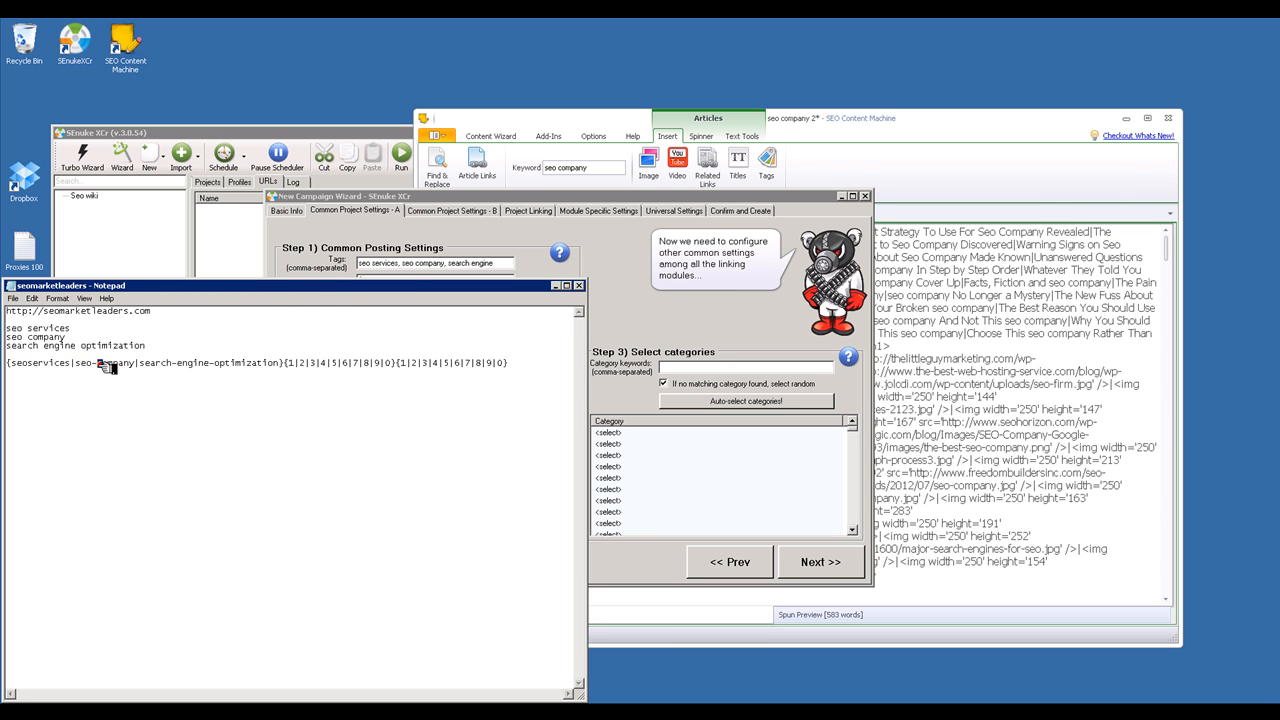
key("BackSpace")
key("BackSpace")
type("o")
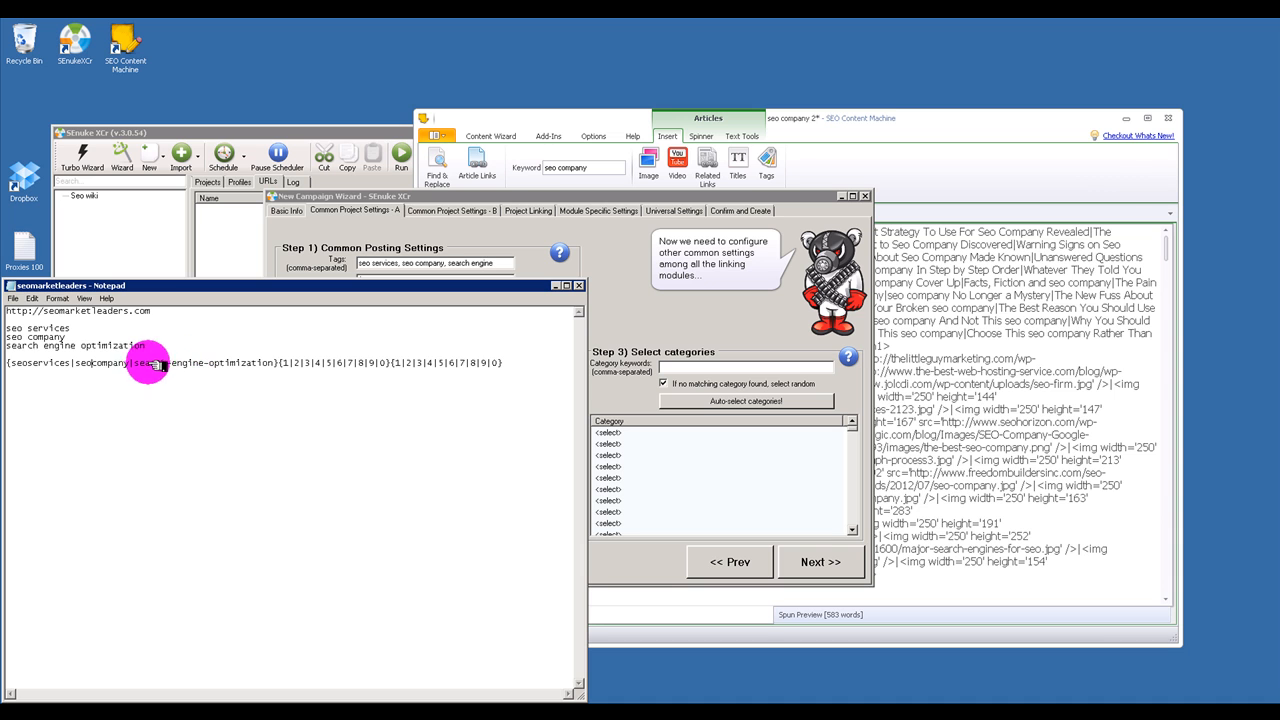
left_click_drag(208, 364, 236, 366)
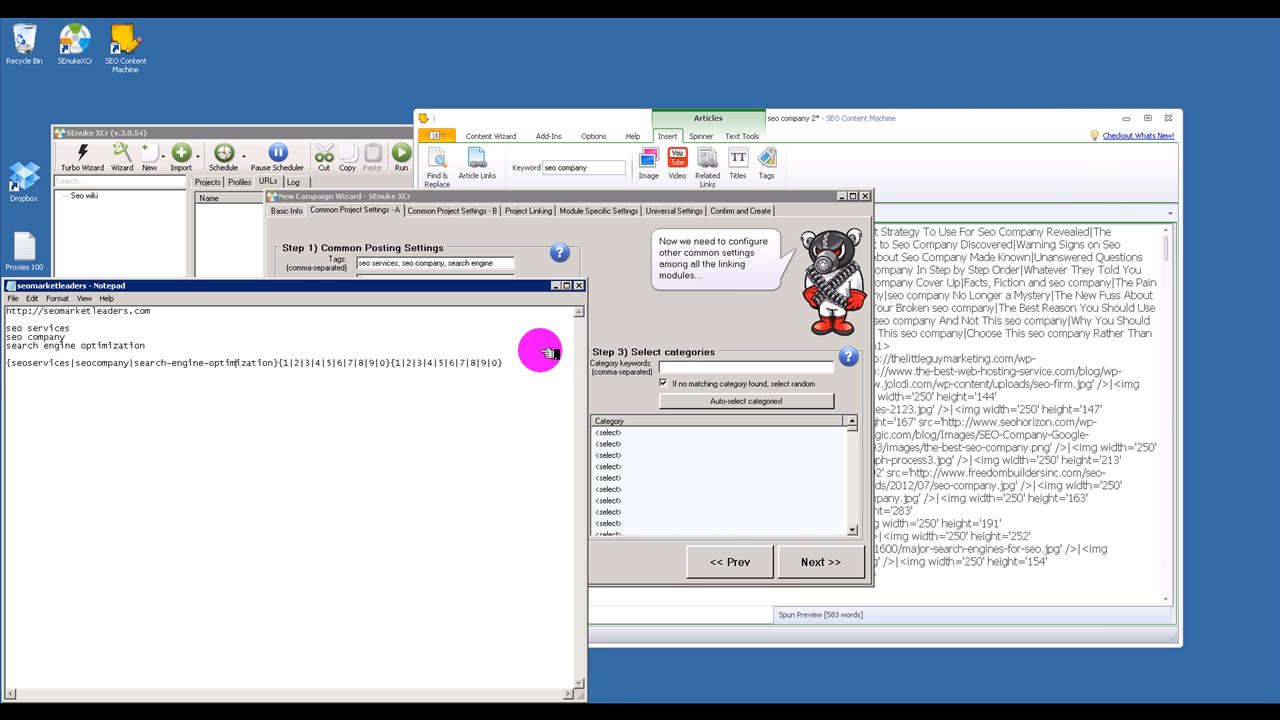
Step: Replace the campaign's Subdomain value with the edited spintax line from Notepad
left_click_drag(522, 364, 5, 370)
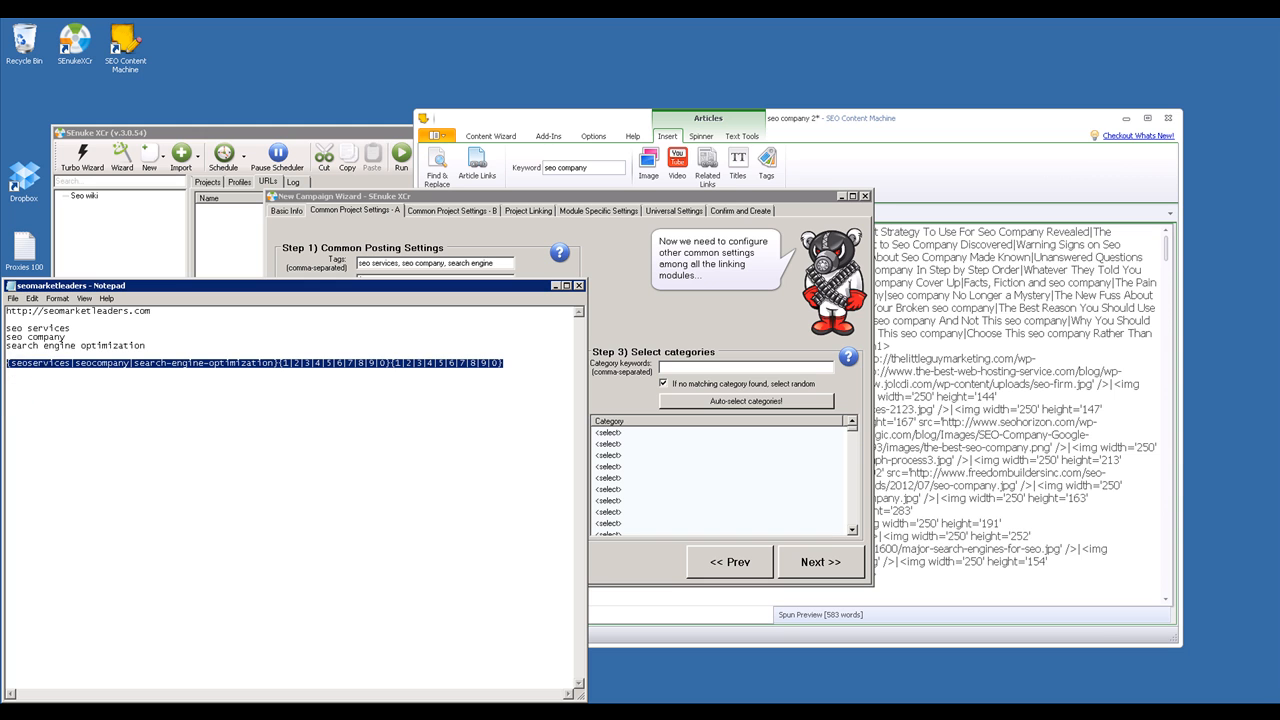
left_click(405, 225)
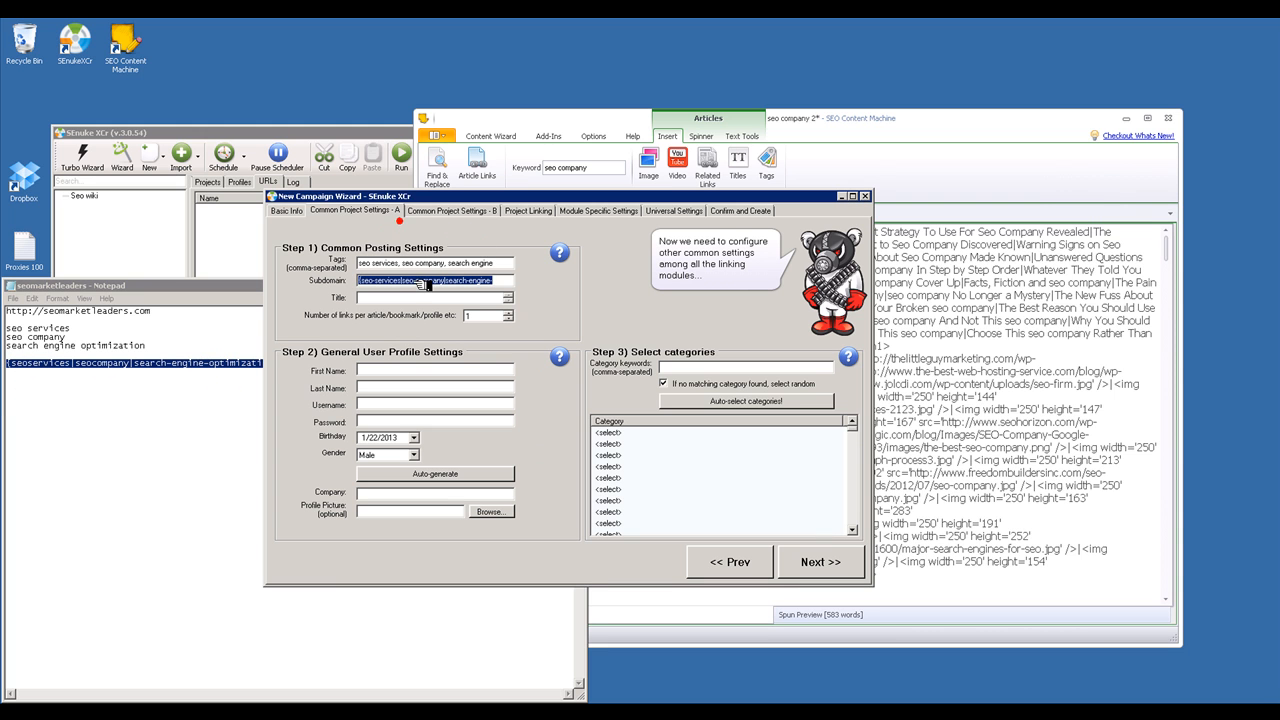
key("ctrl+v")
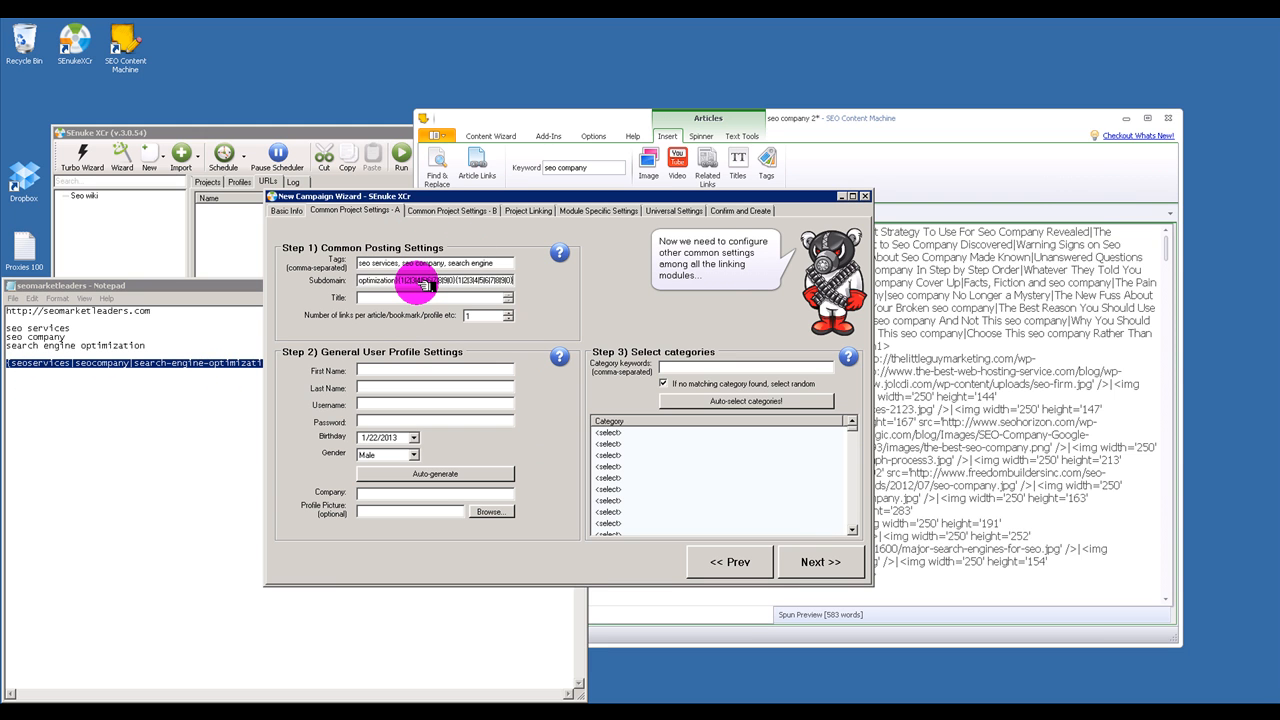
left_click(183, 352)
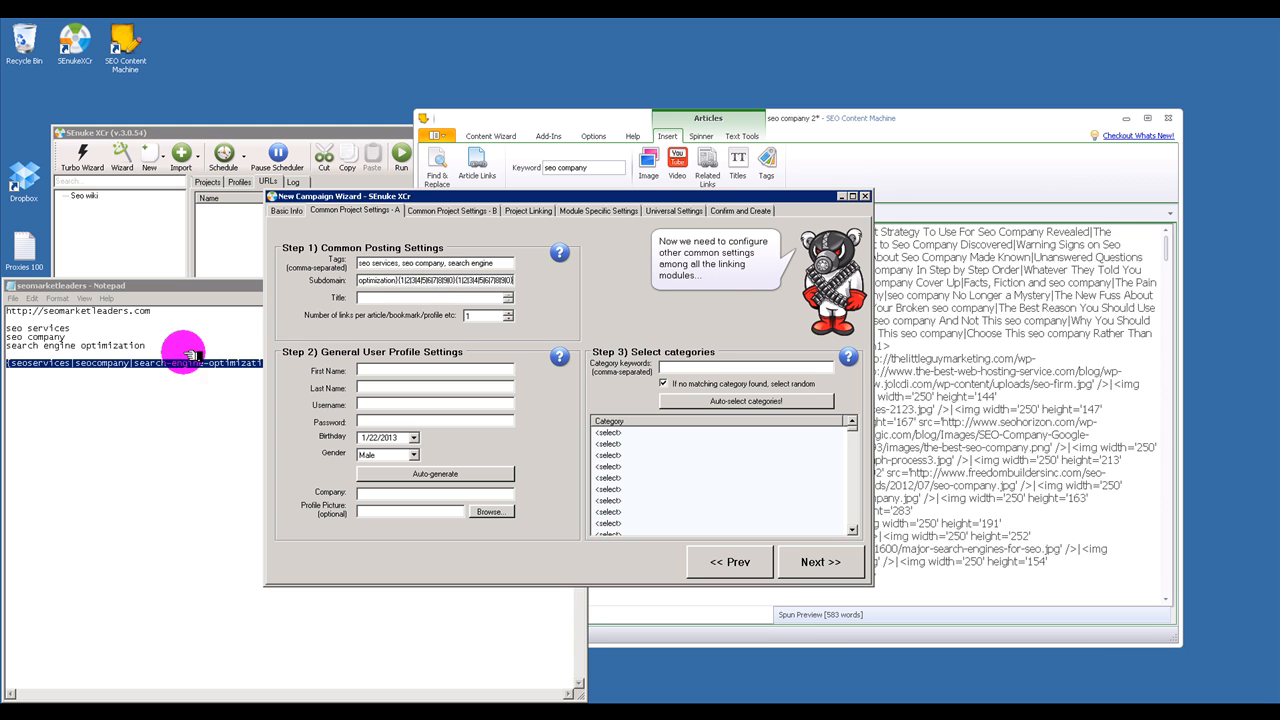
left_click(292, 274)
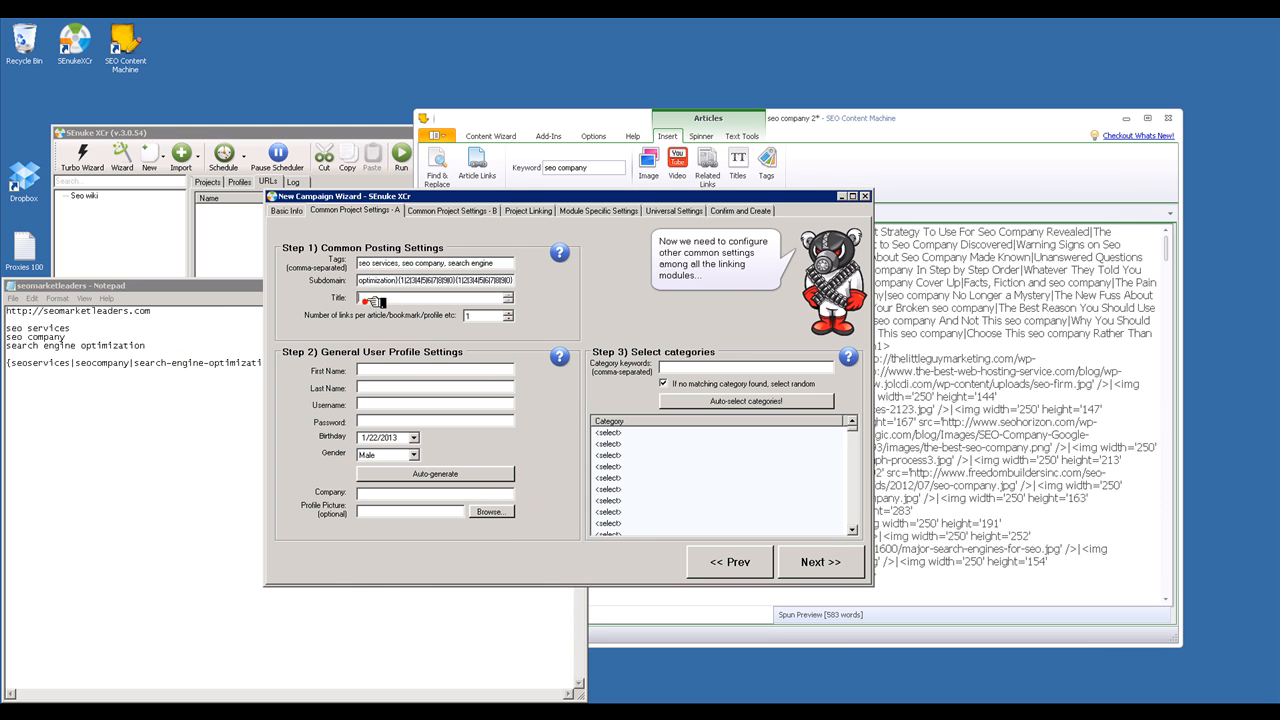
Step: Copy the full spun title block between the h1 tags of the SEO Content Machine article into the campaign's Title field
left_click(957, 317)
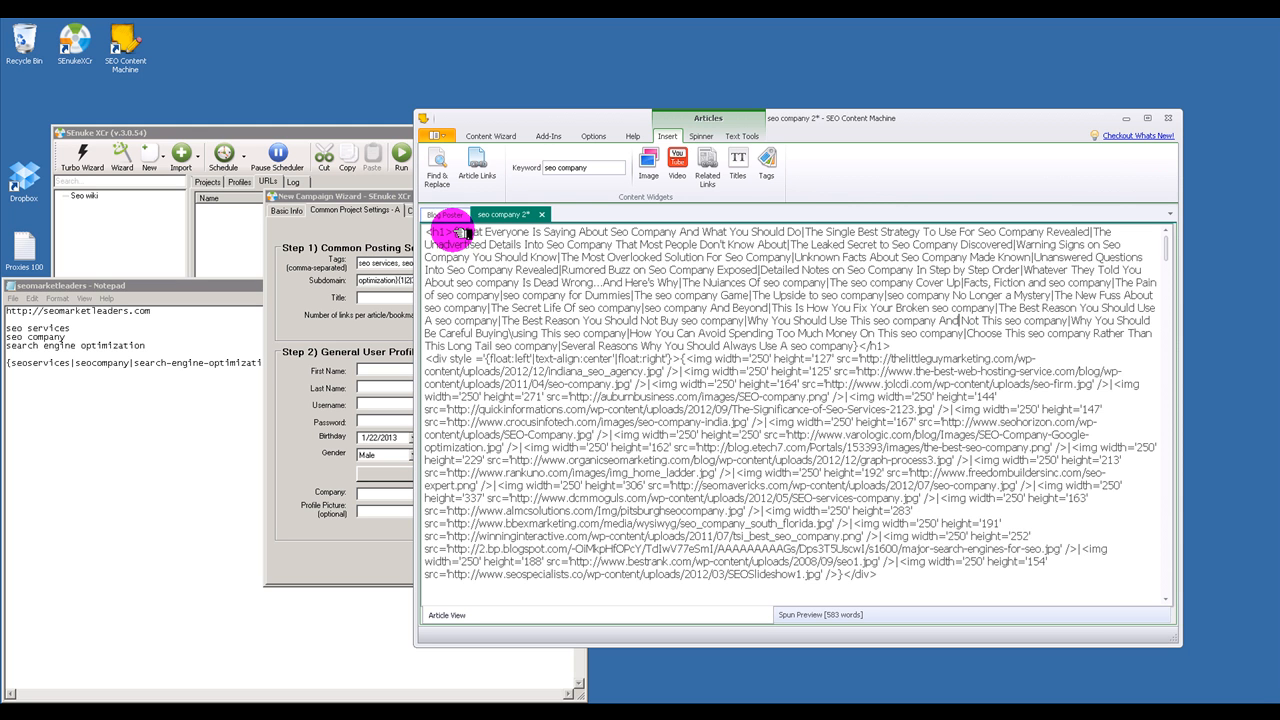
left_click_drag(457, 231, 868, 346)
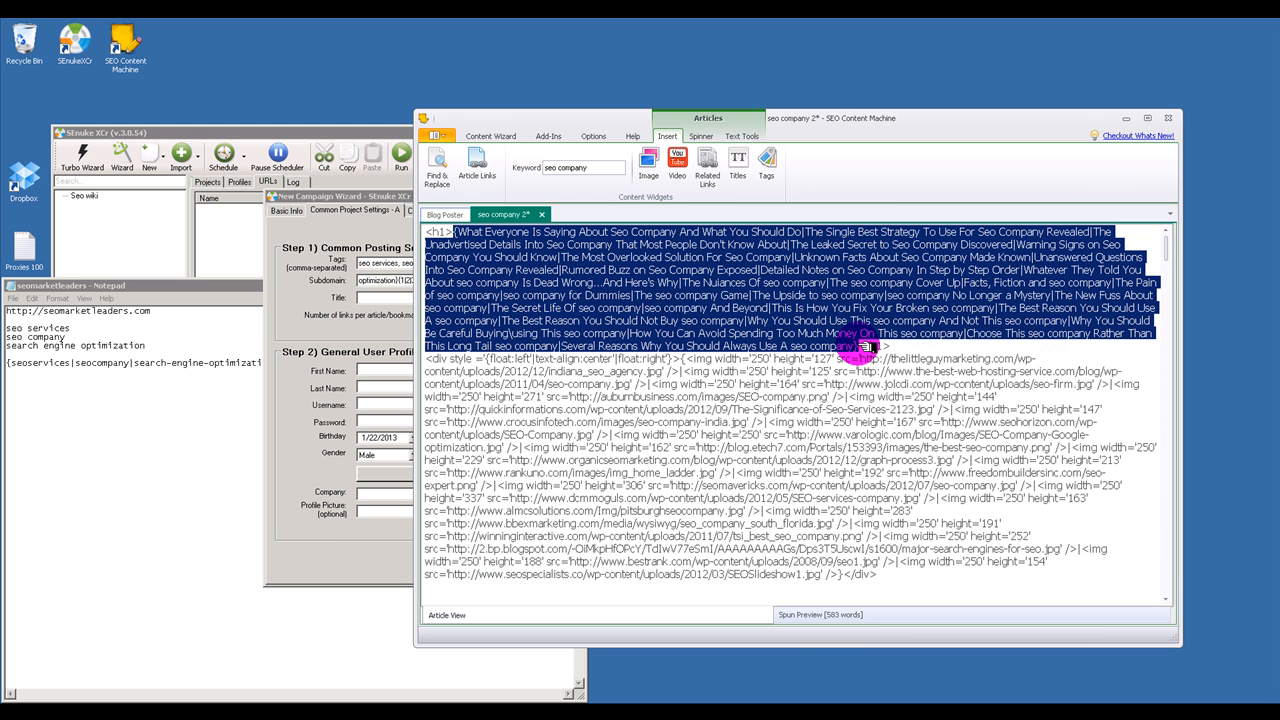
key("ctrl+c")
left_click(385, 297)
key("ctrl+v")
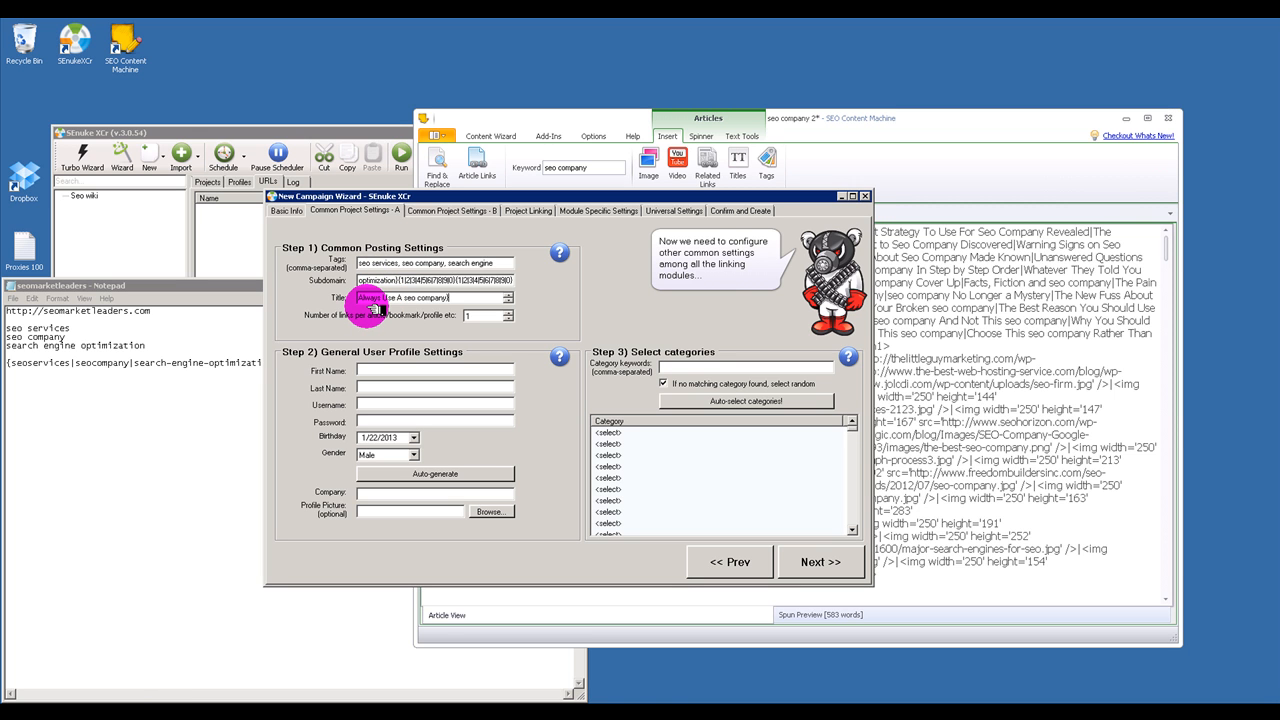
Step: Auto-generate the general user profile details and enter "Seo market leaders" as the company
left_click(410, 473)
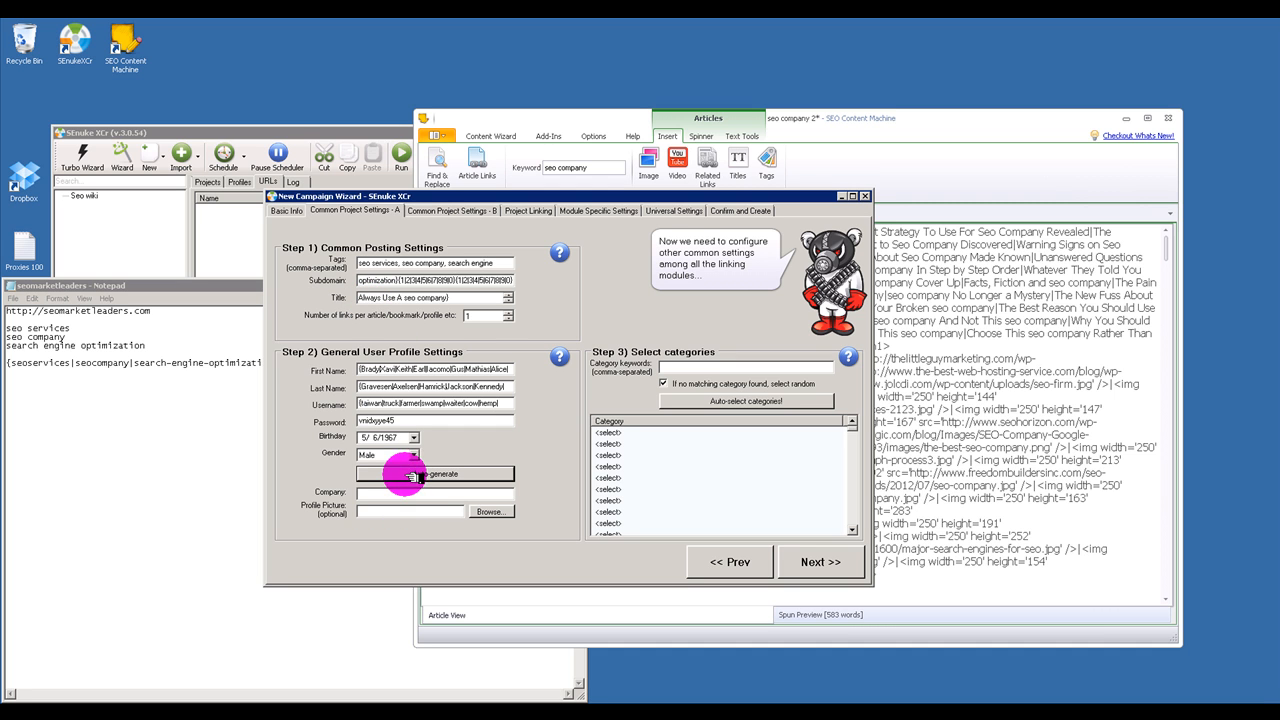
left_click(399, 497)
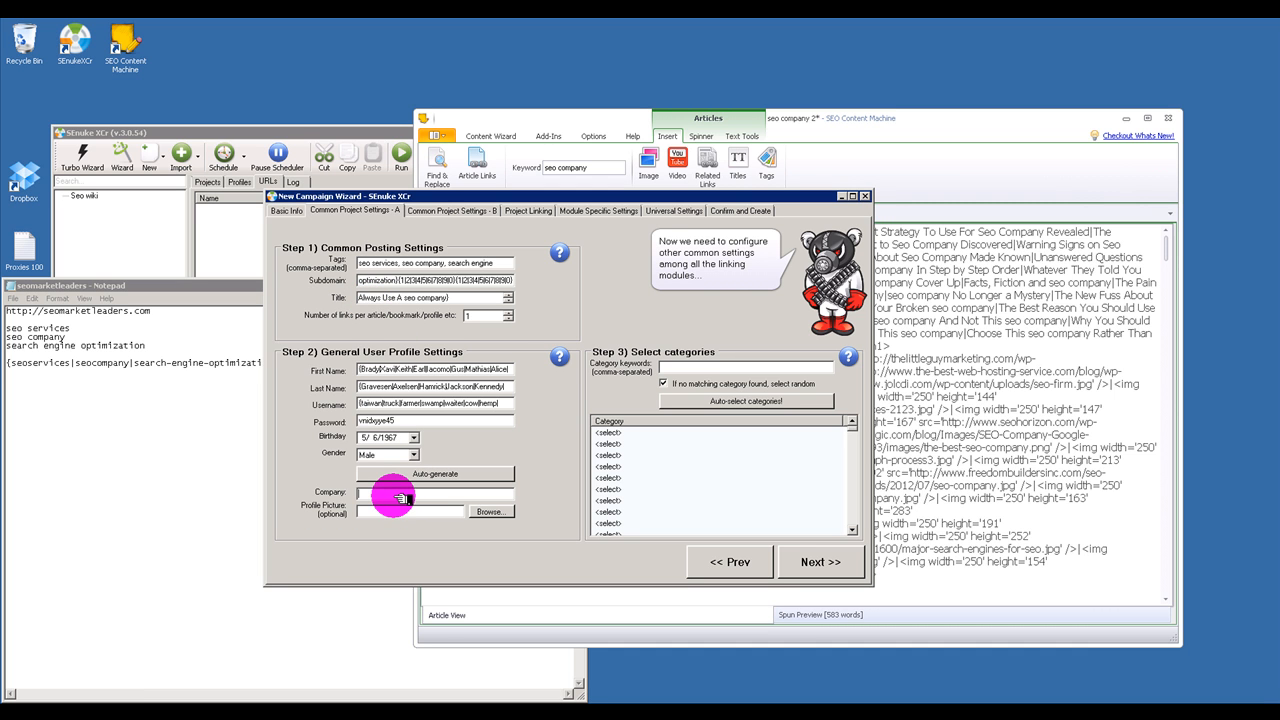
type("Seo market leaders")
Step: Auto-select the categories using the keywords "seo, internet", review the category list and continue to the second page of common project settings
left_click(676, 367)
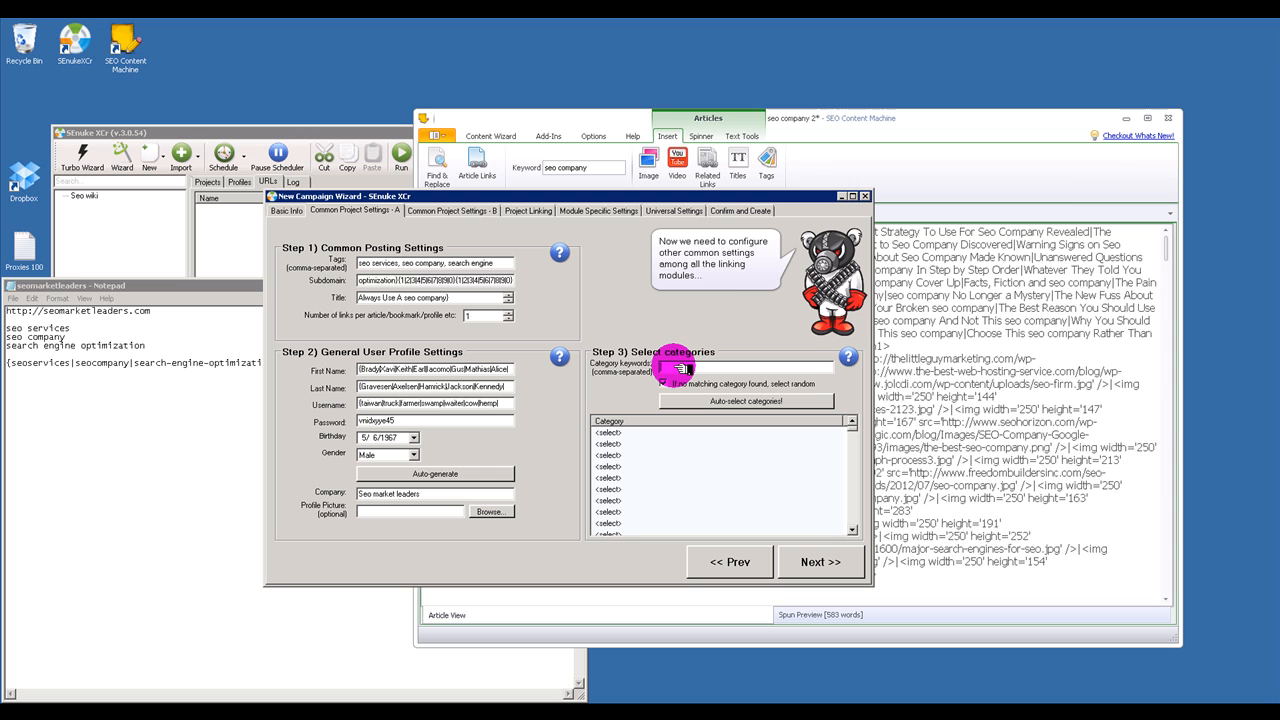
type("seo, internet")
left_click(747, 400)
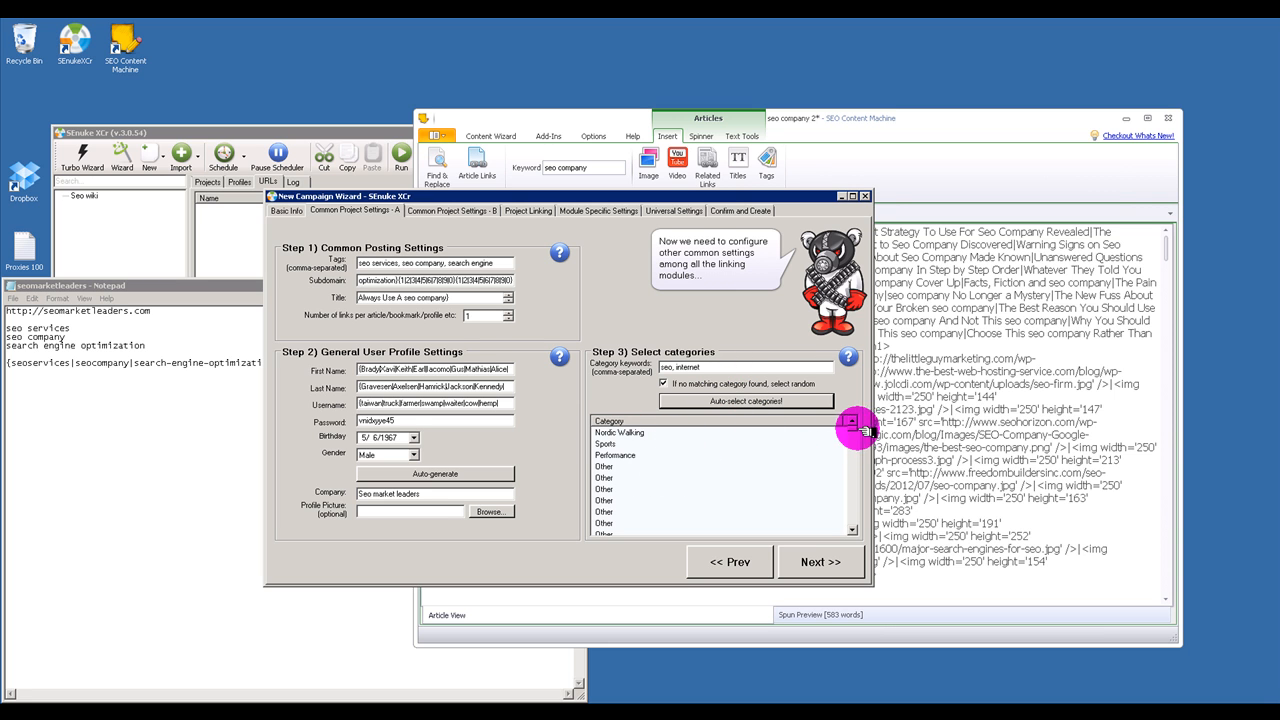
left_click_drag(855, 430, 860, 483)
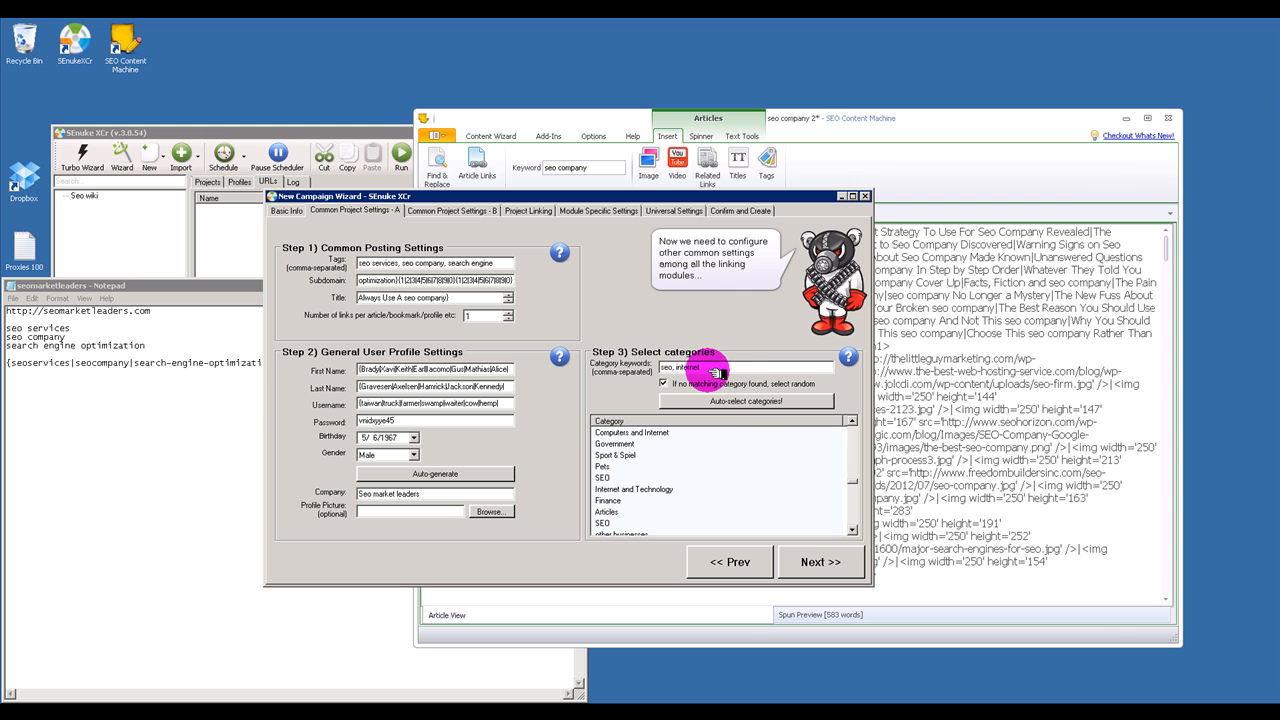
left_click(818, 552)
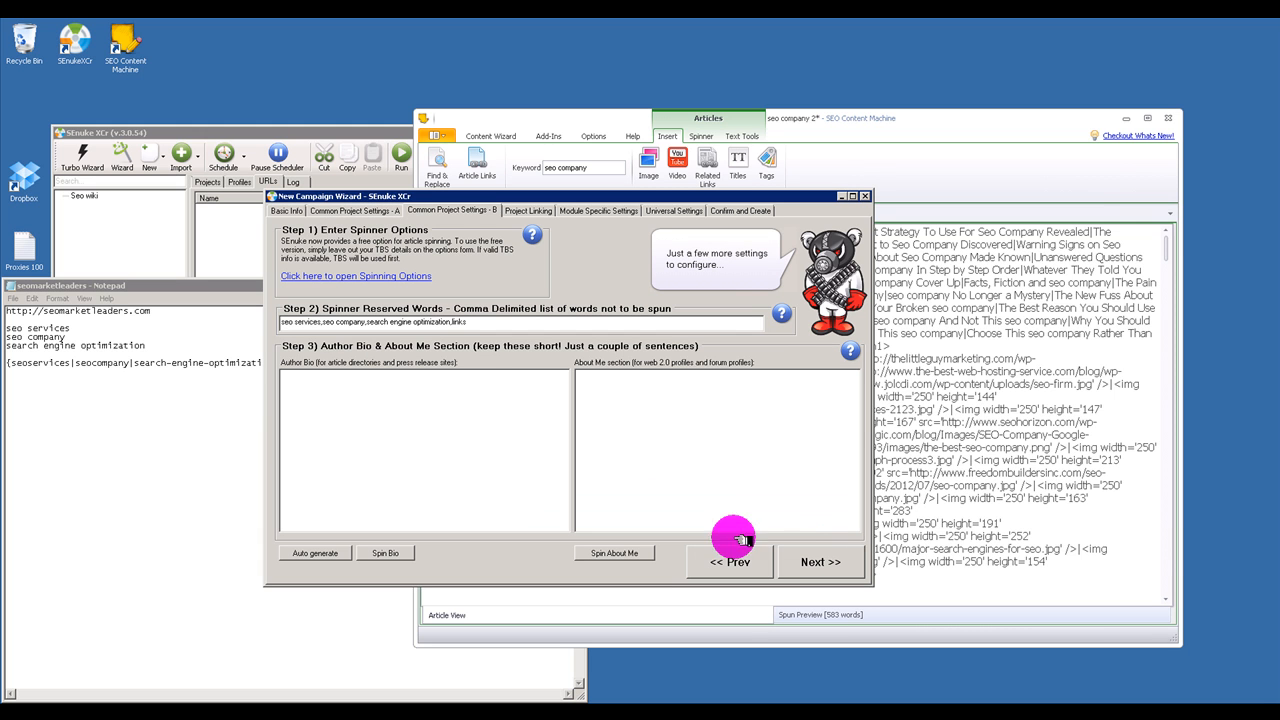
Step: Paste the spun title block into both the Author Bio and About Me sections and continue to project linking
left_click(423, 407)
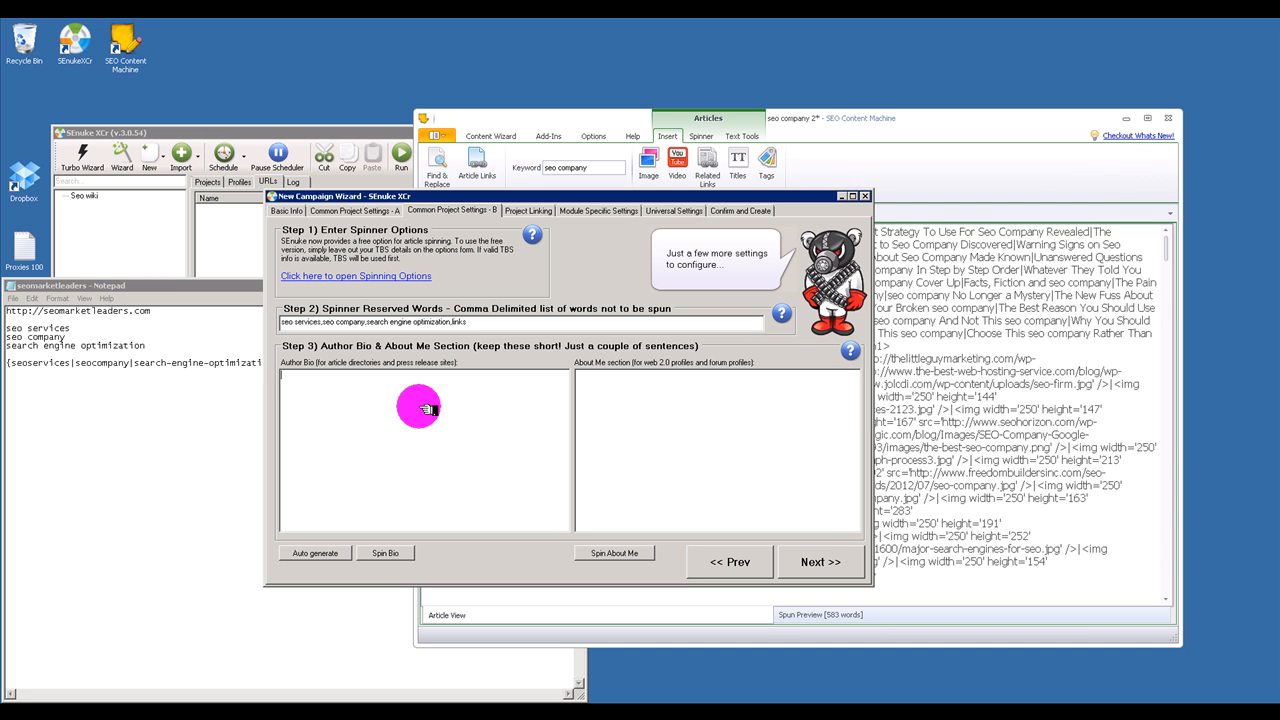
left_click(425, 409)
key("ctrl+v")
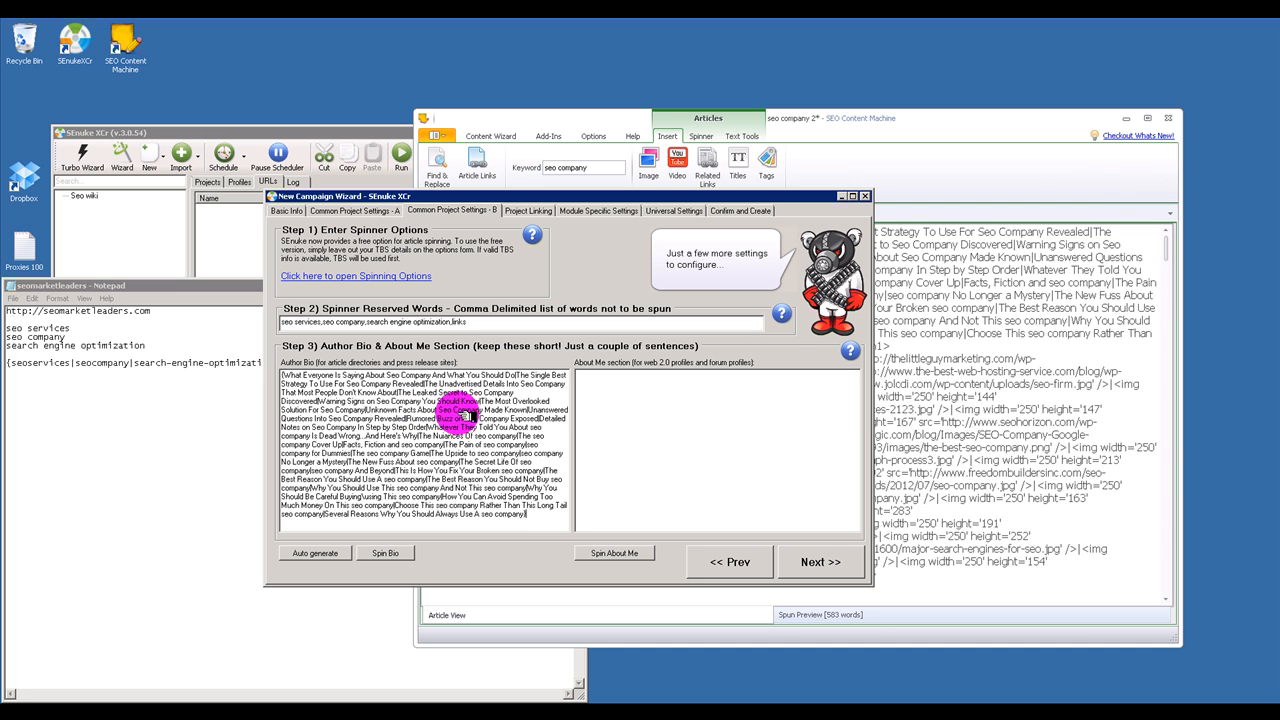
left_click(597, 432)
key("ctrl+v")
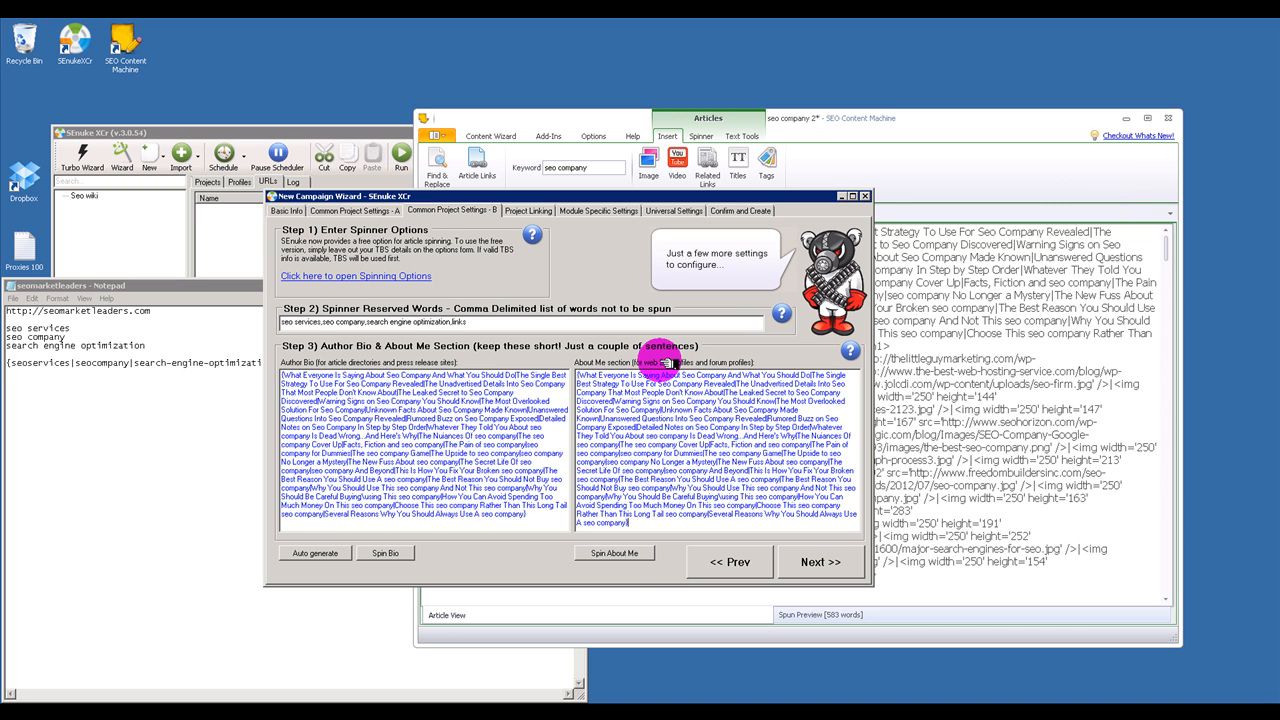
left_click(815, 563)
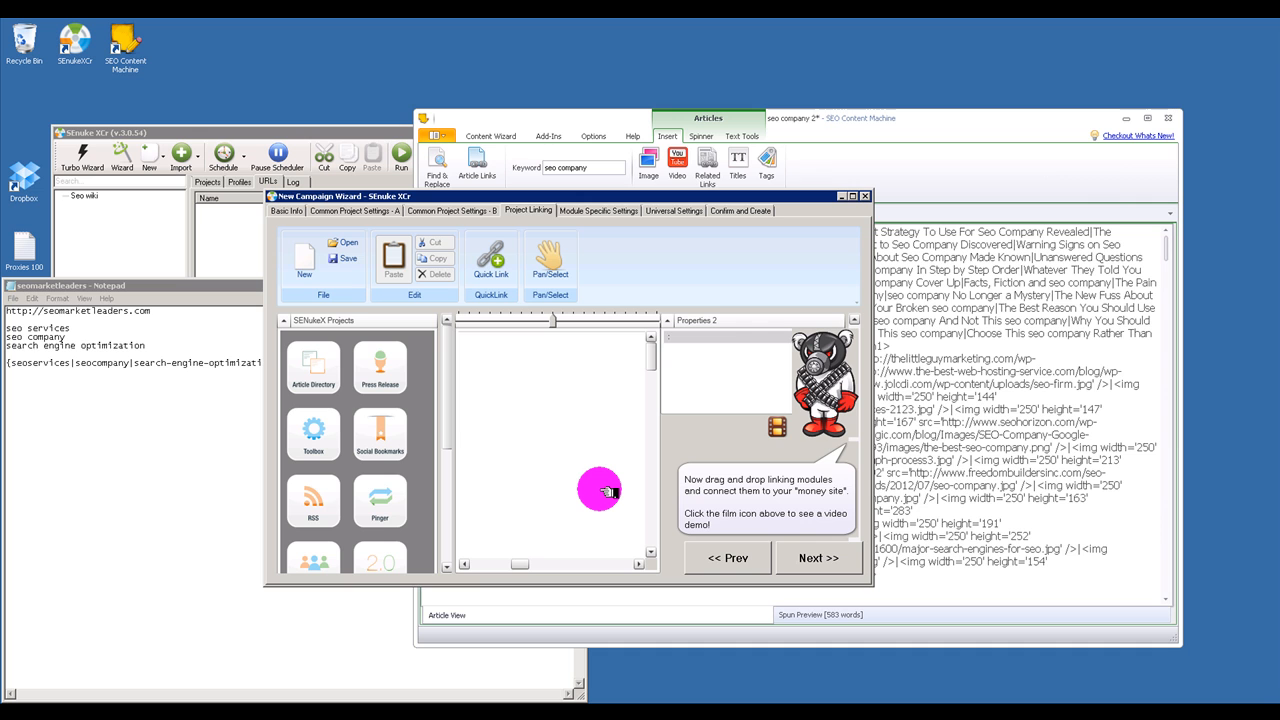
Step: Open the "Wiki Megaton SEnuke Template" file from Dropbox > SENuke > Megaton Templates as the project linking design
left_click(350, 243)
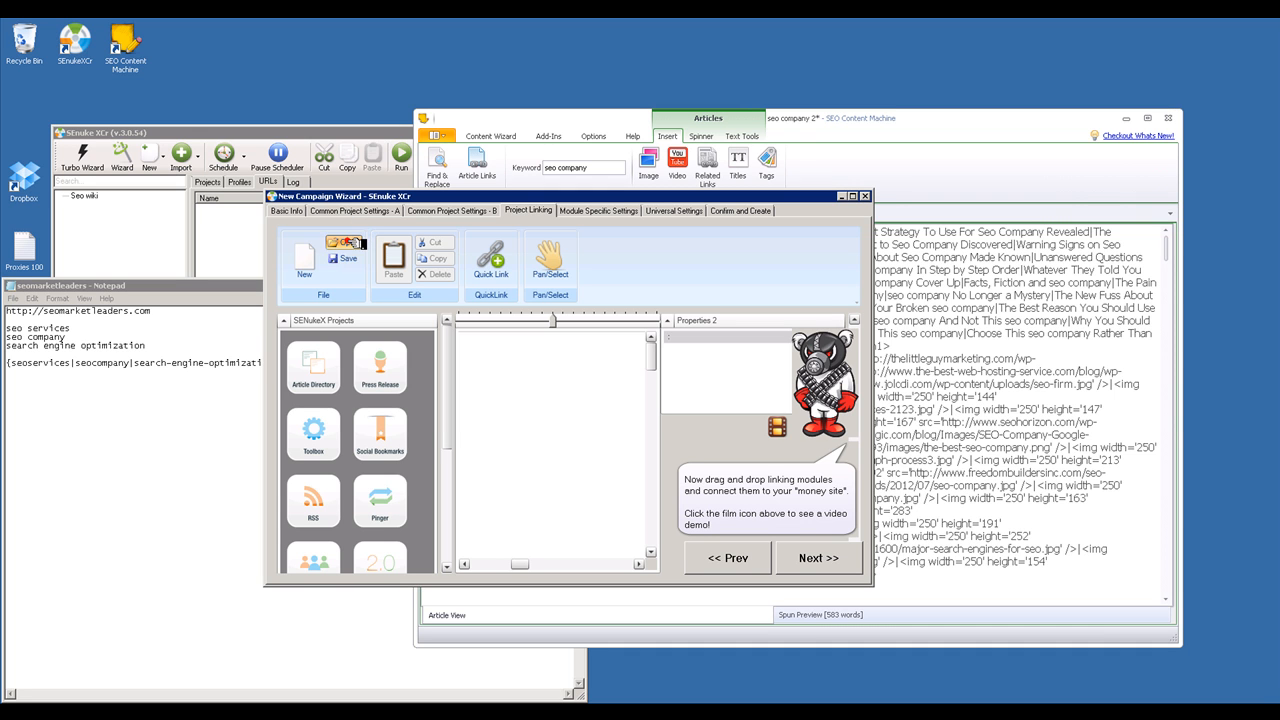
left_click(326, 314)
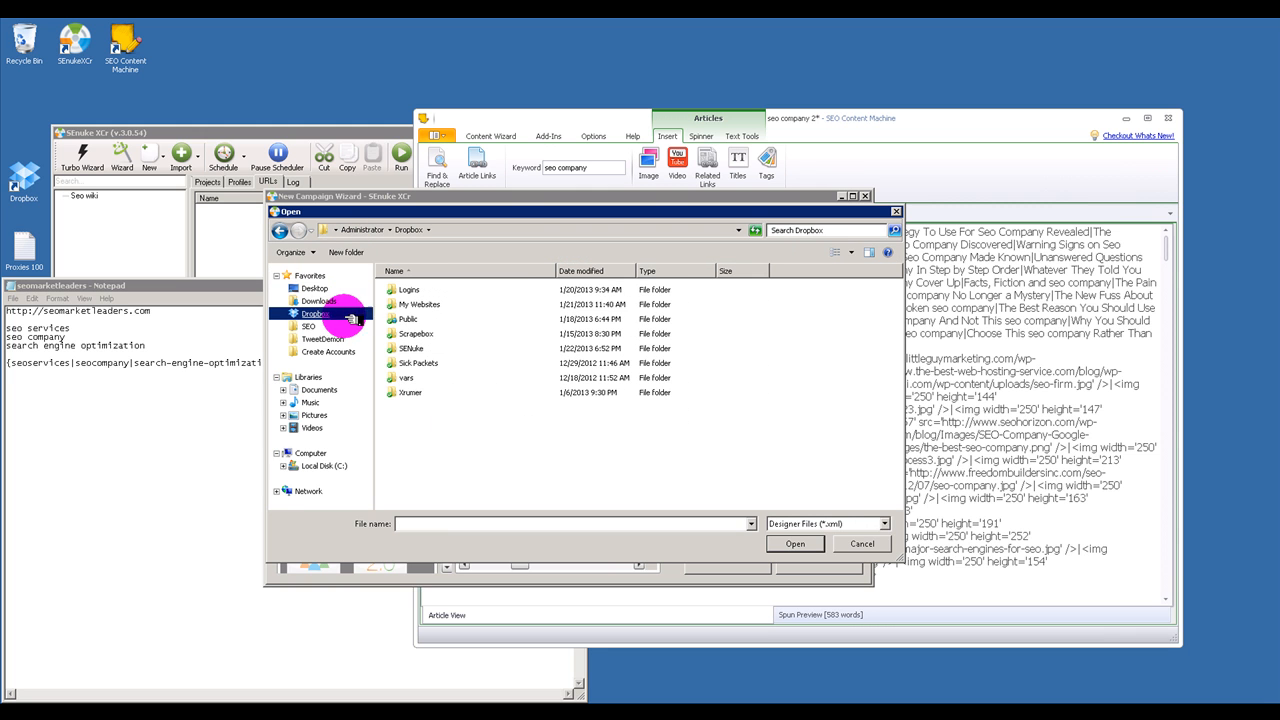
double_click(412, 349)
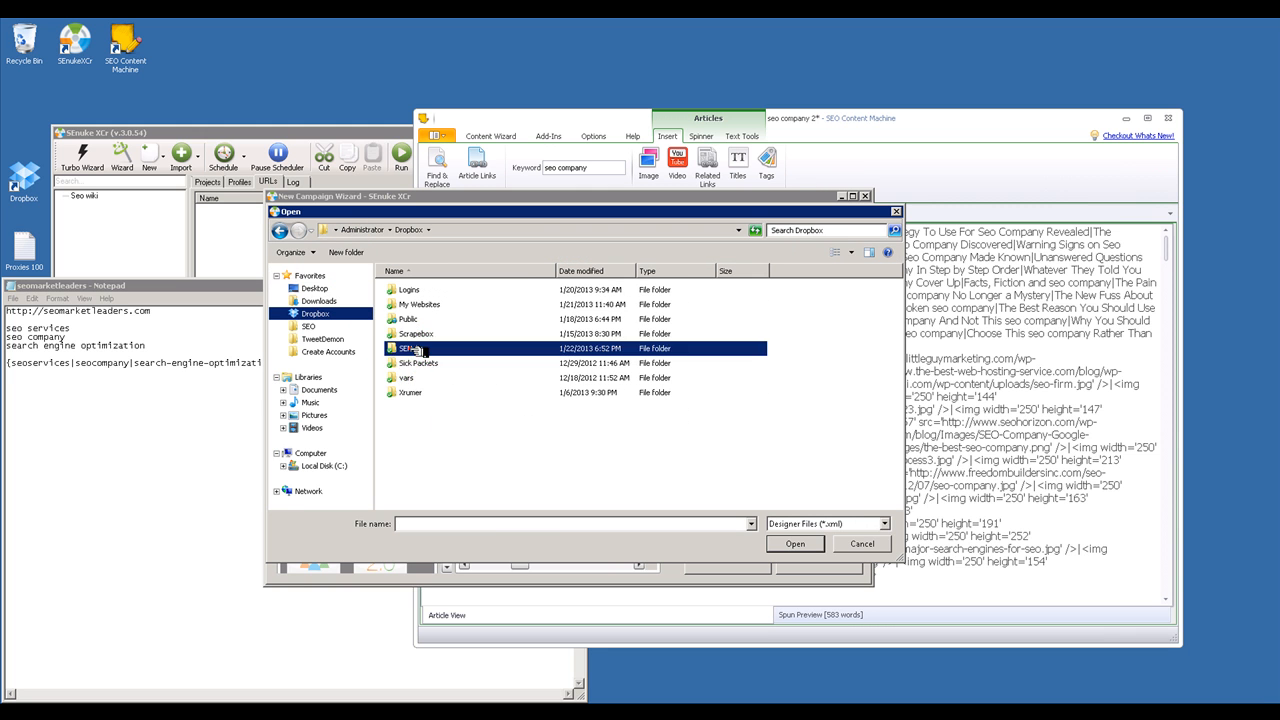
left_click(417, 304)
double_click(422, 305)
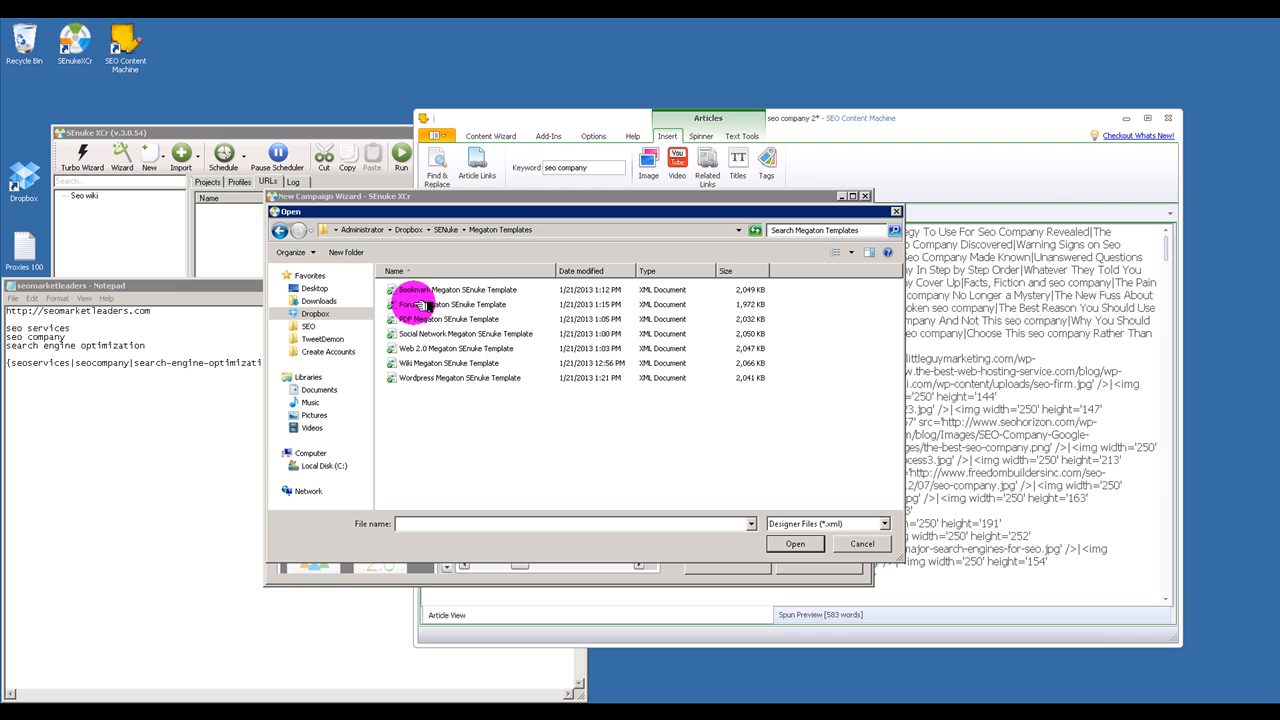
left_click(415, 348)
left_click(420, 362)
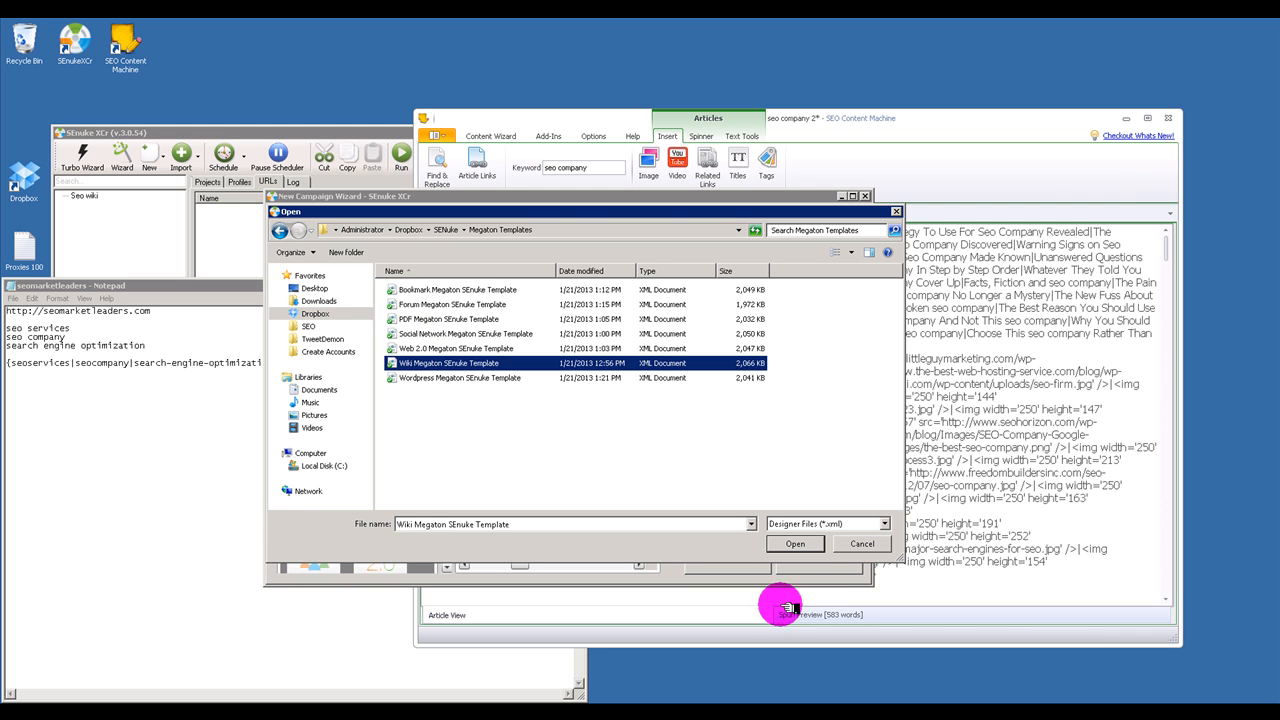